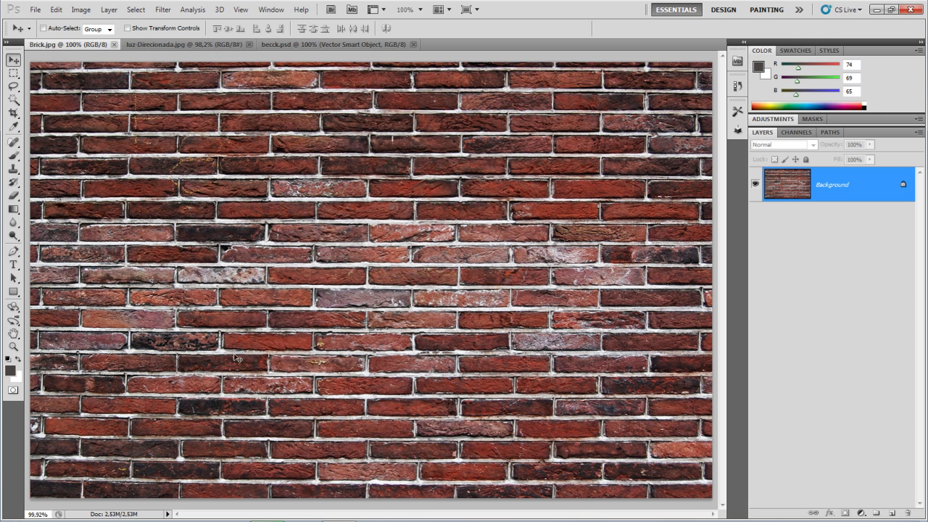
View the spotlight reference image luz-Direcionada.jpg, return to Brick.jpg and convert its background layer into a 3D postcard.
click(206, 45)
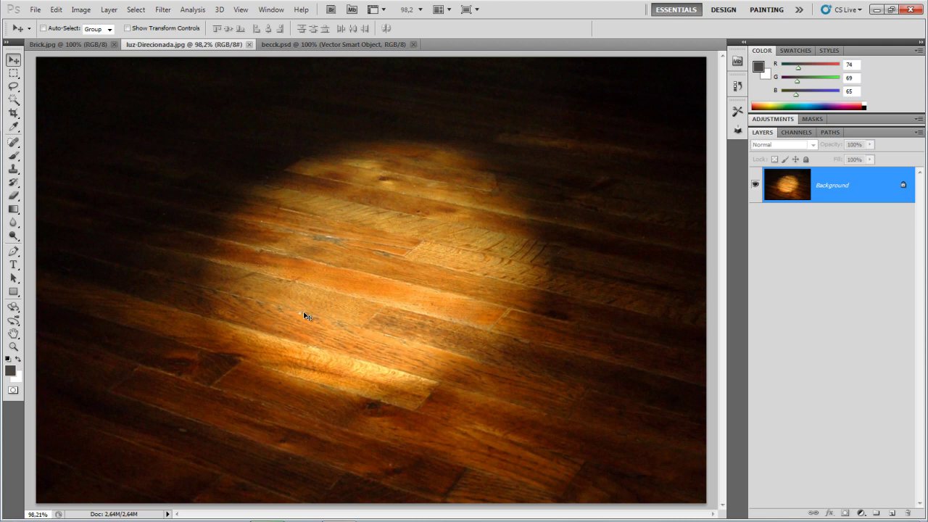
click(68, 46)
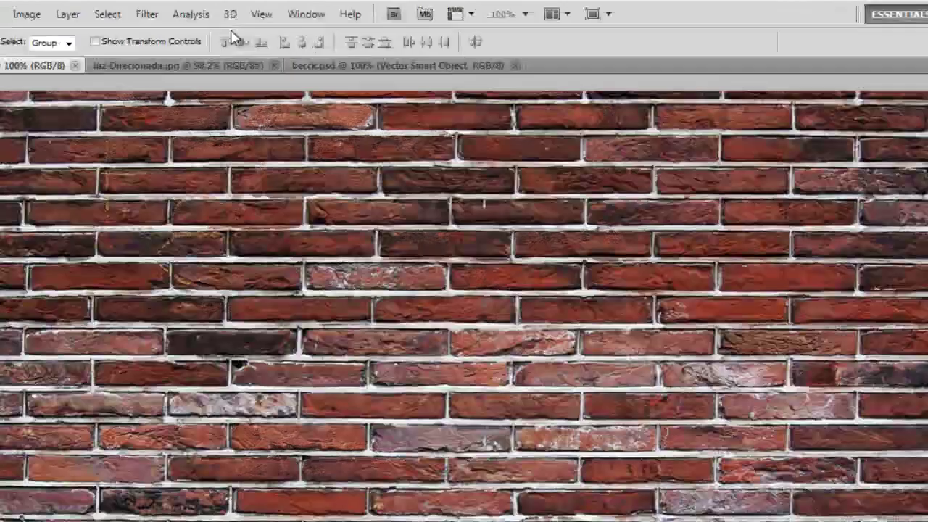
click(220, 9)
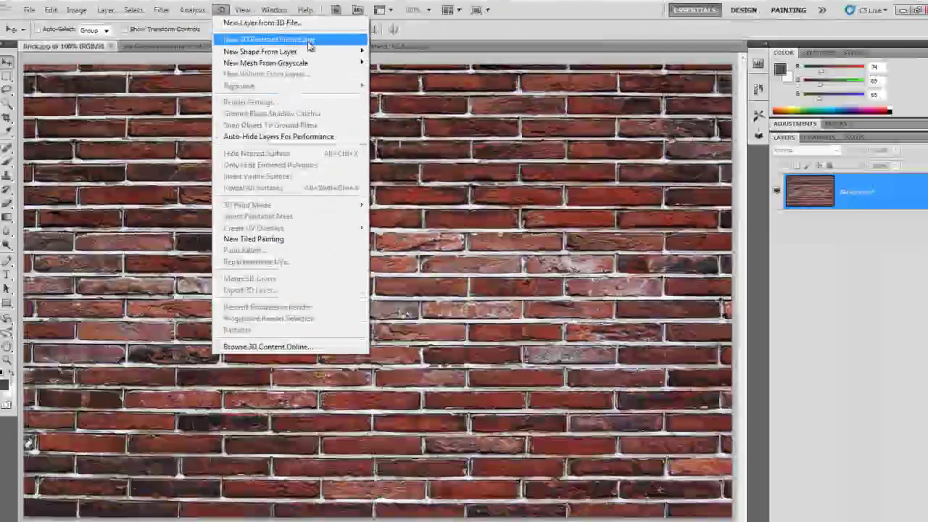
click(413, 81)
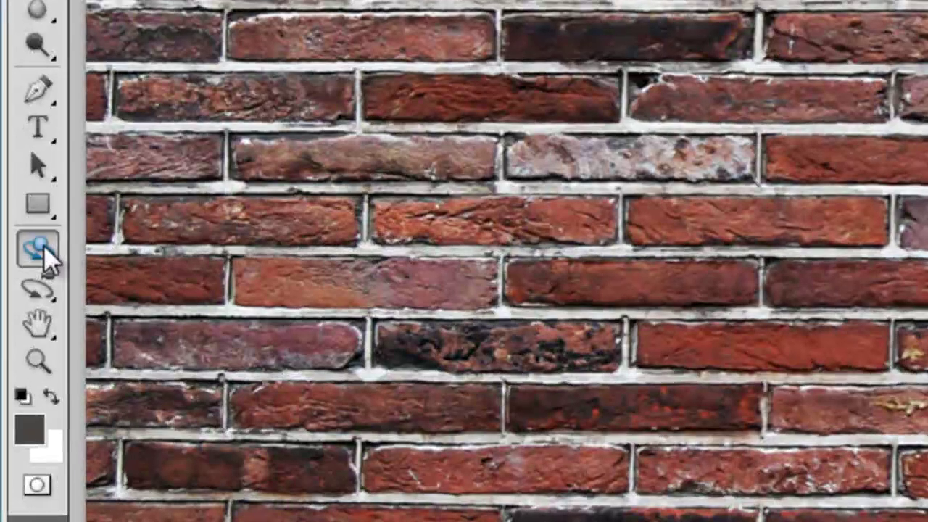
Try rotating the brick postcard in space with the 3D Object Rotate Tool.
click(40, 251)
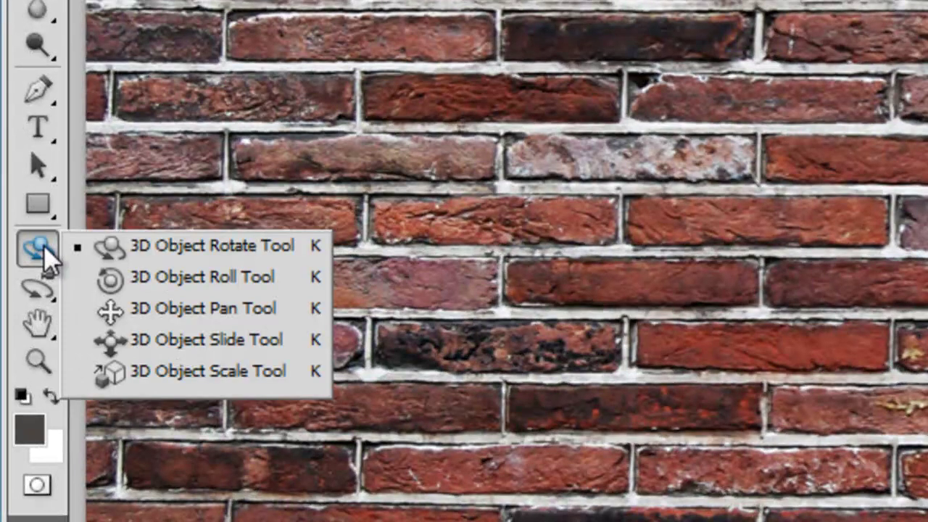
click(123, 248)
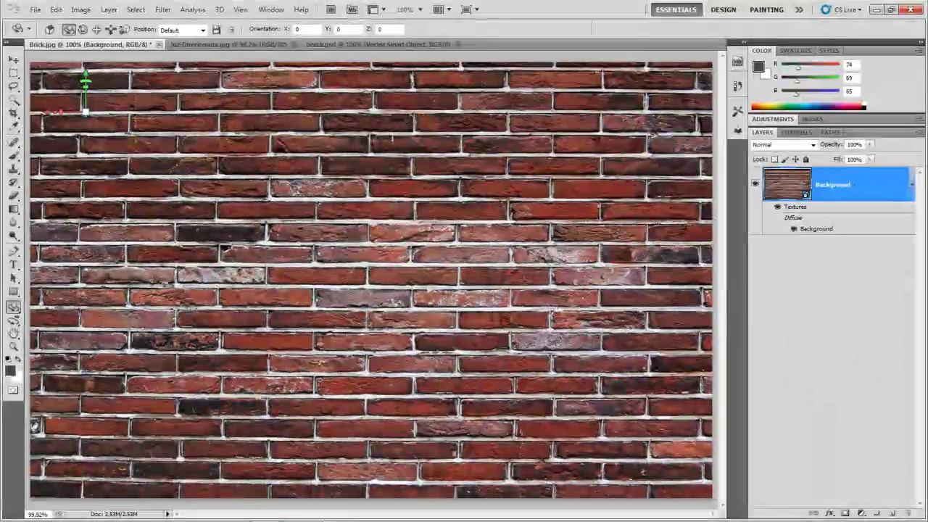
drag(210, 307, 345, 247)
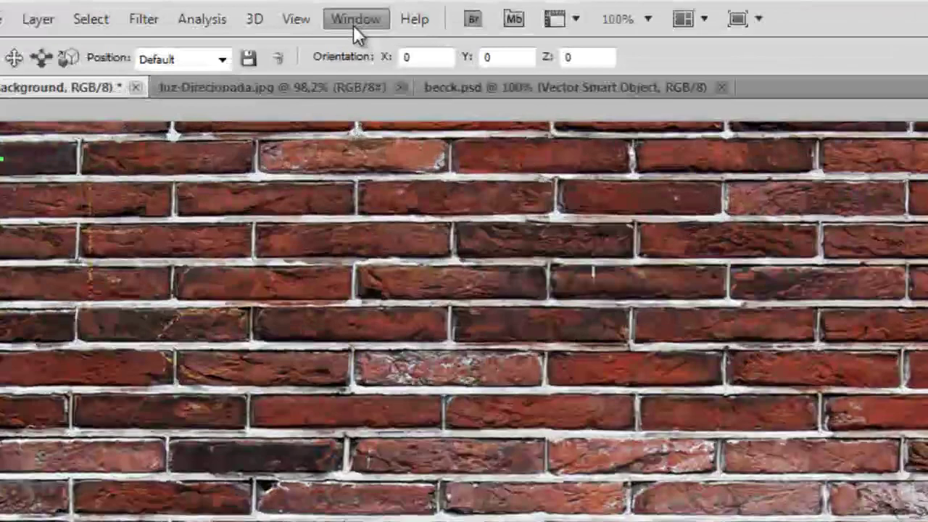
Show the 3D scene settings and filter them to the brick postcard's materials.
click(283, 14)
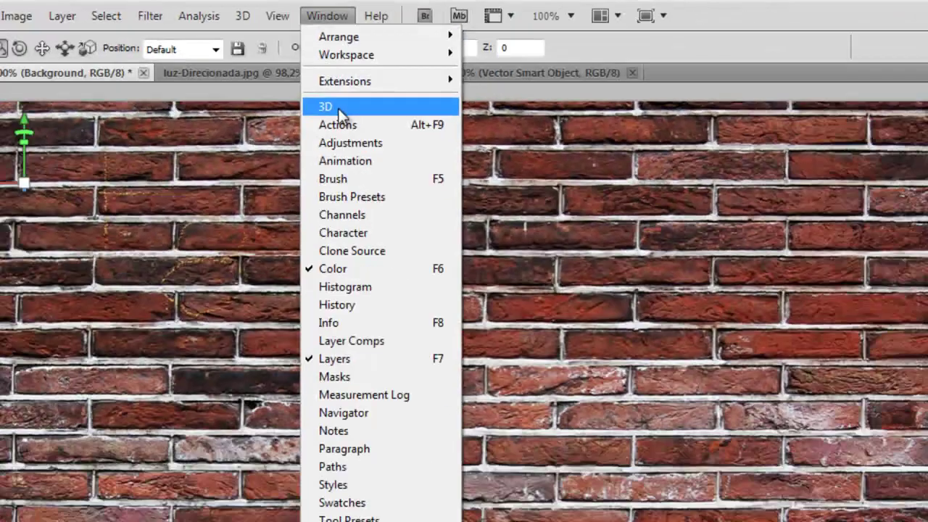
click(375, 134)
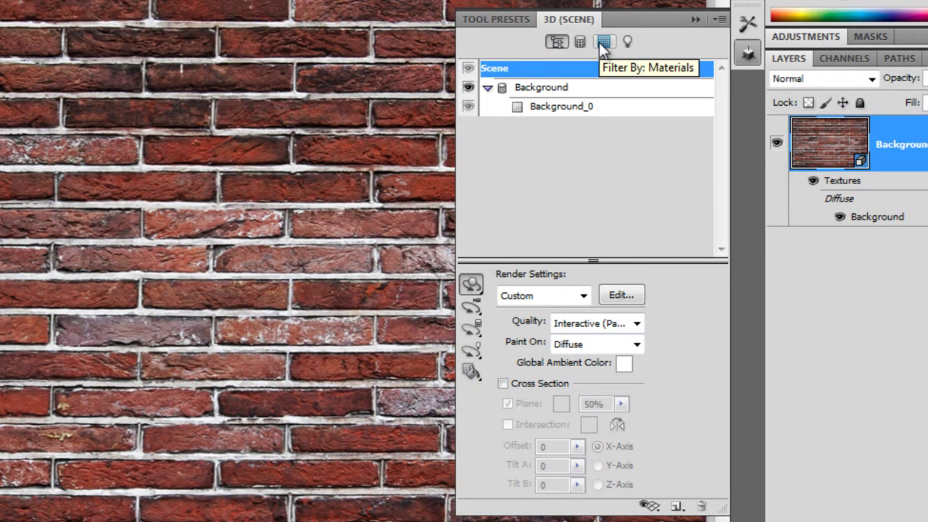
click(602, 42)
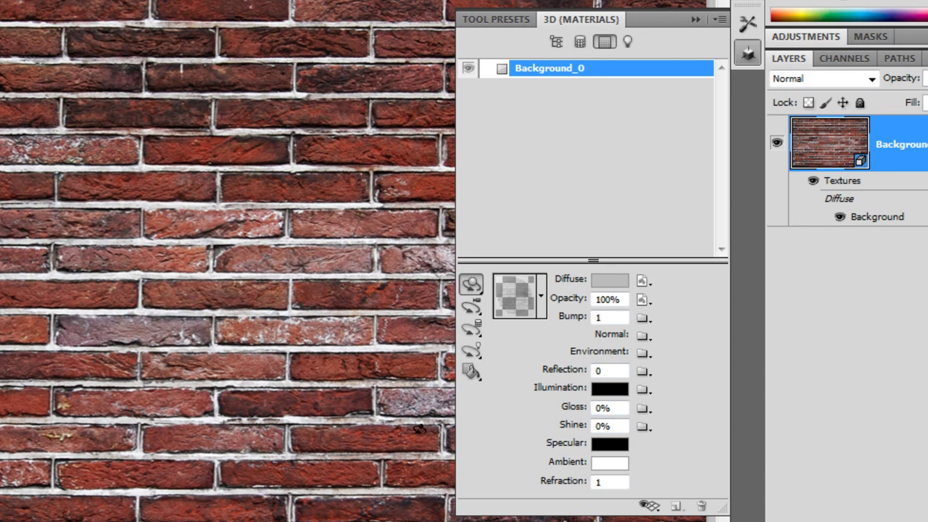
Darken the Background_0 material by setting its ambient color to a neutral gray of RGB 80, 80, 80.
click(613, 467)
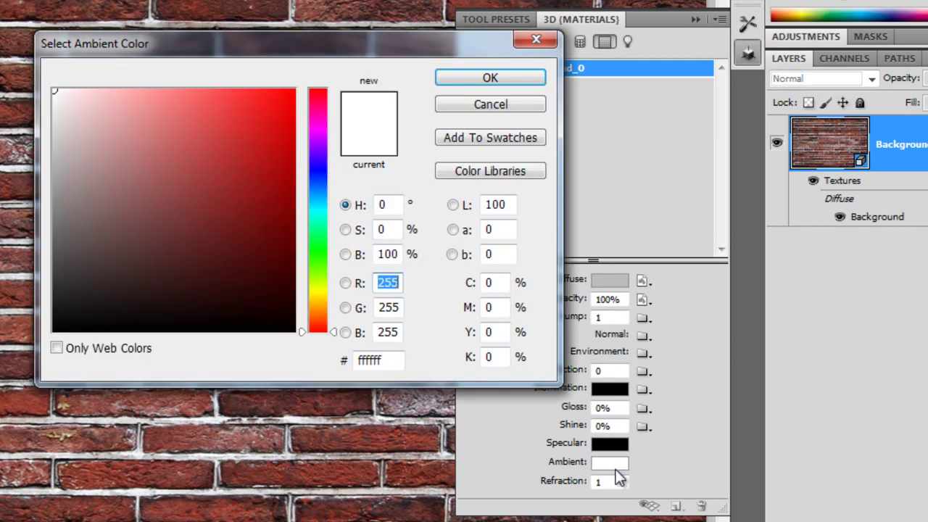
click(162, 194)
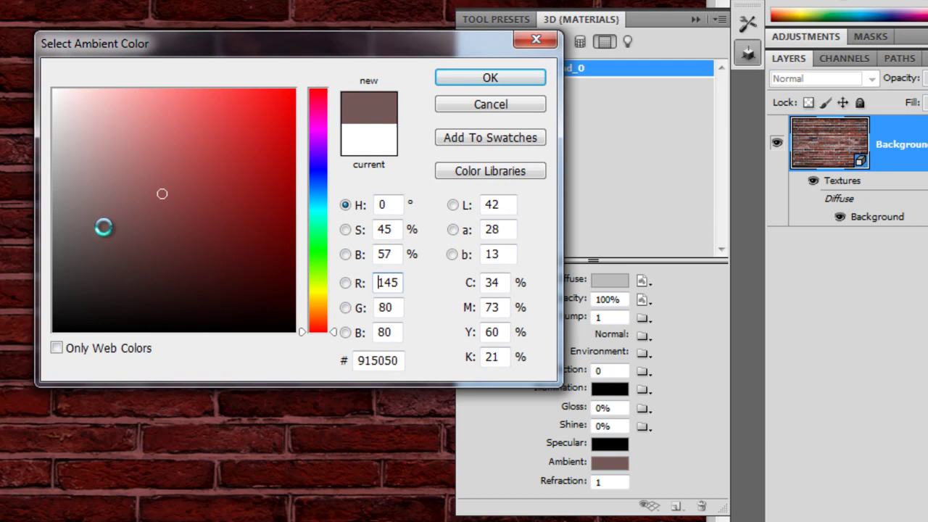
click(104, 225)
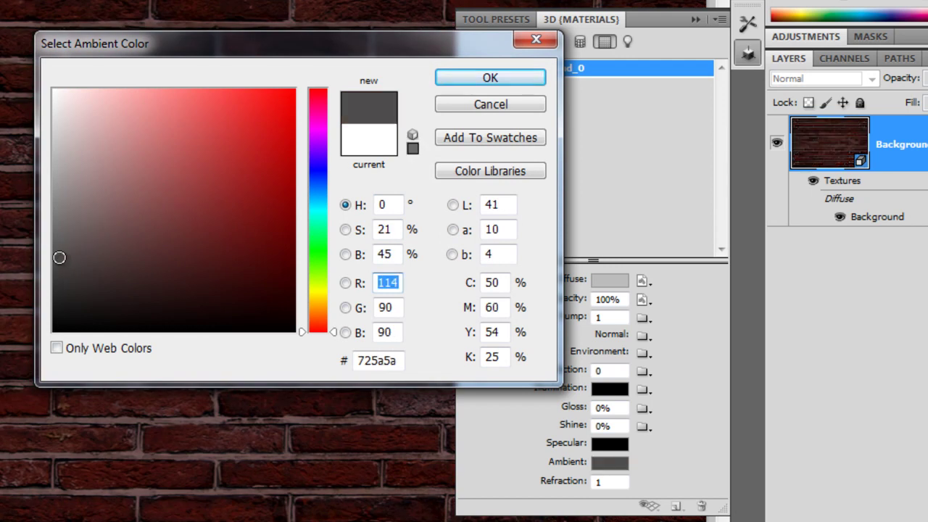
click(59, 256)
click(57, 255)
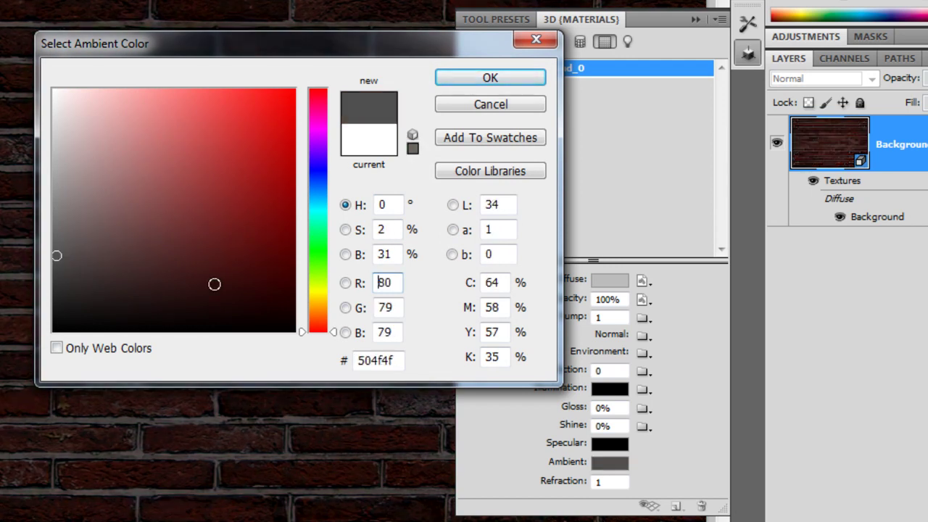
click(55, 255)
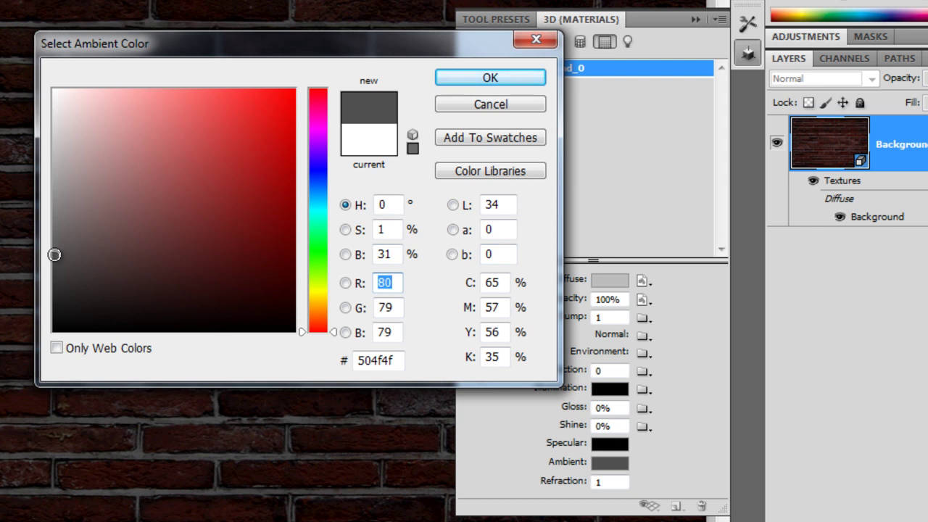
click(55, 255)
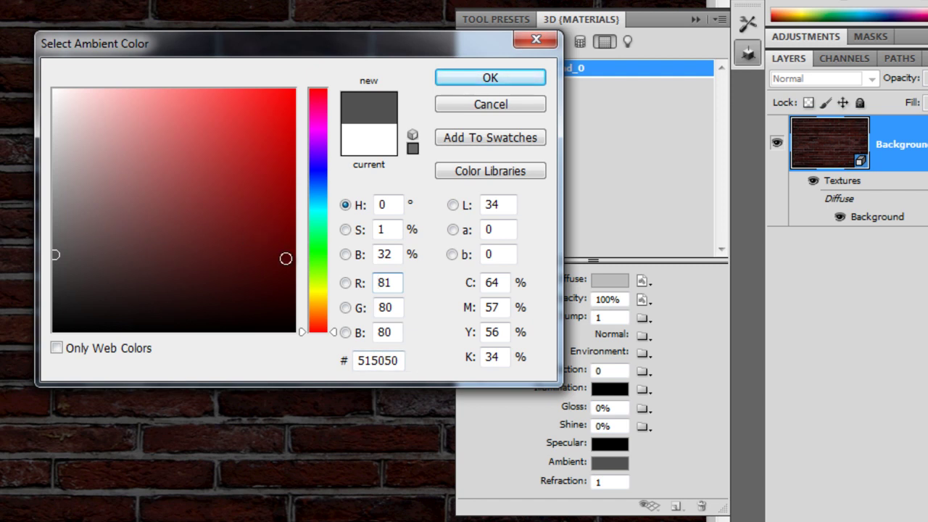
double_click(386, 283)
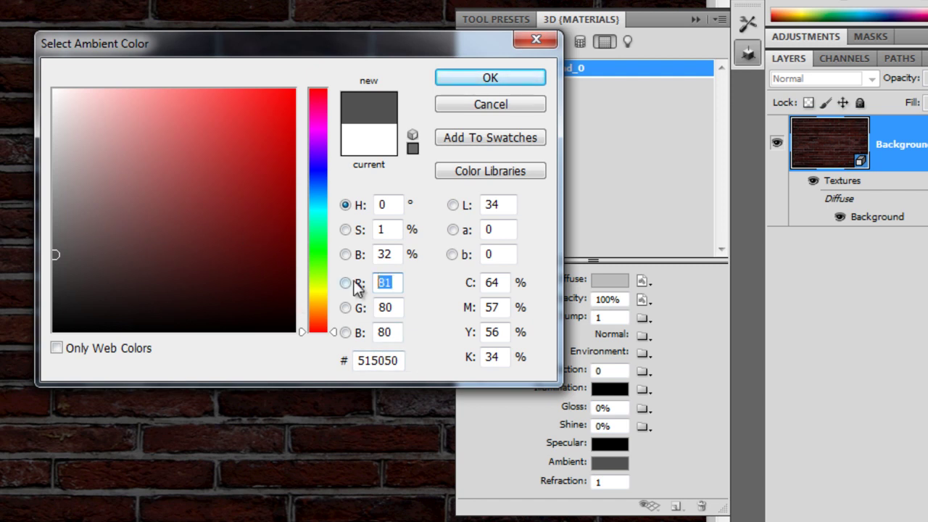
text(80)
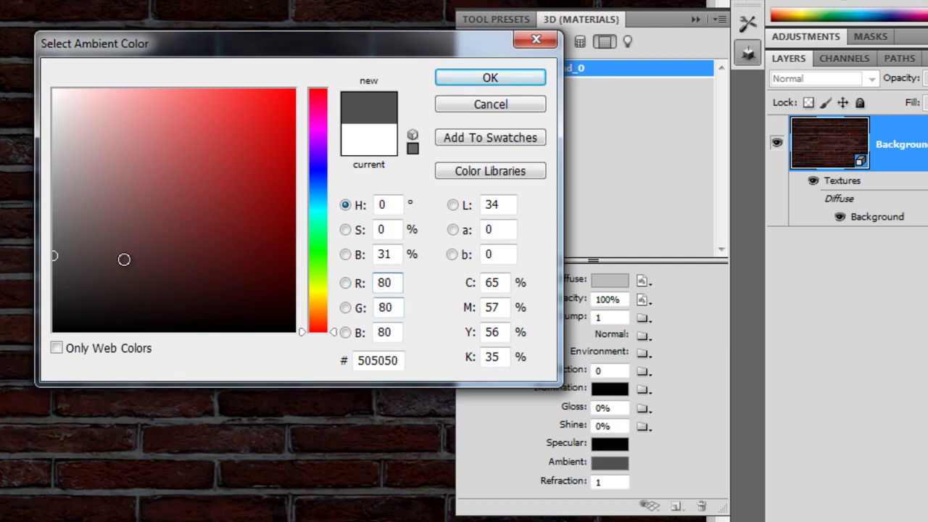
click(478, 82)
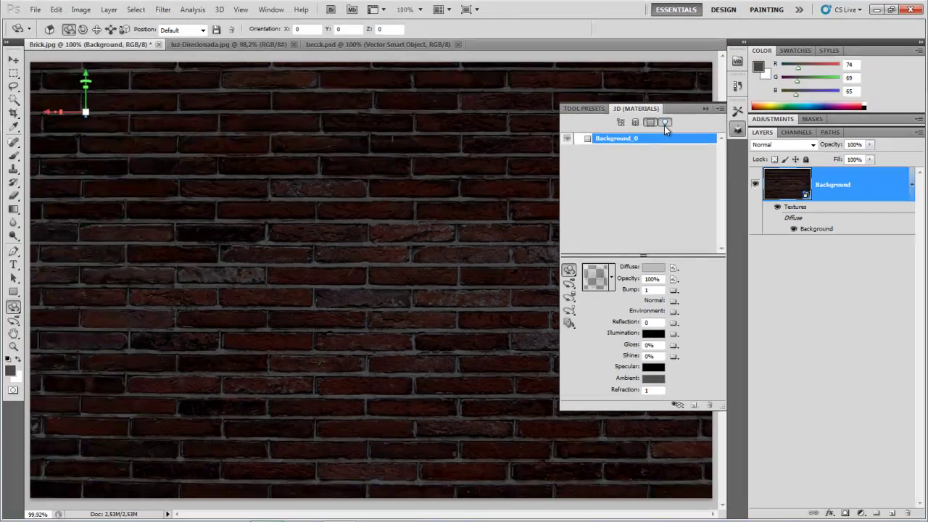
Filter the 3D scene by lights and, with the 3D Light Rotate Tool active, enable the 3D Light guides.
click(664, 122)
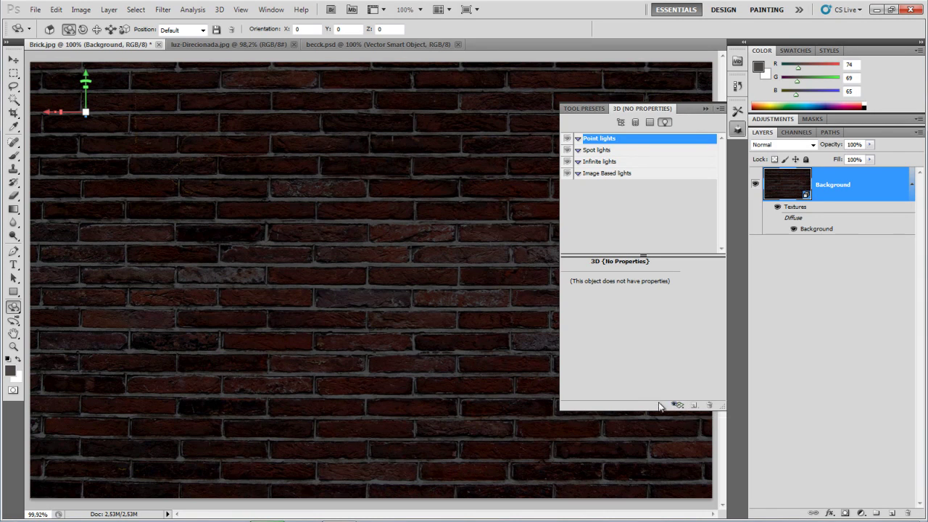
click(680, 406)
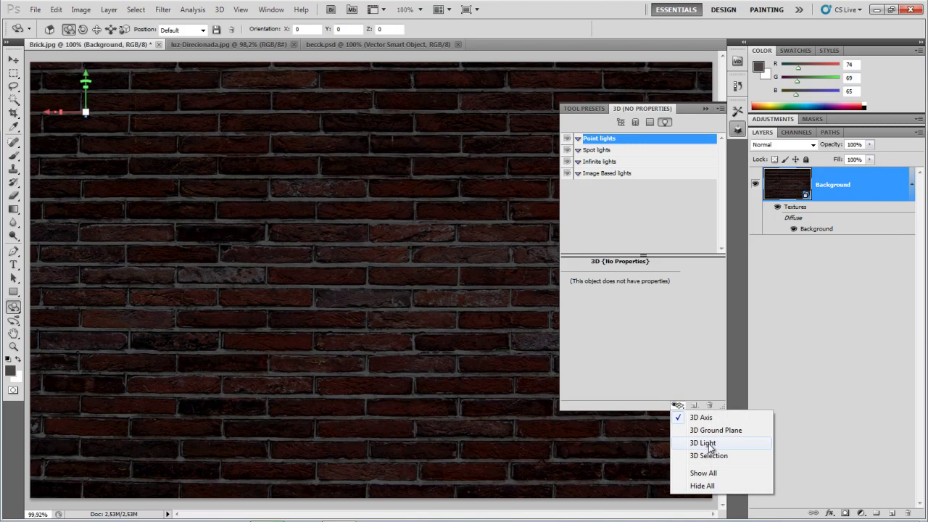
click(625, 399)
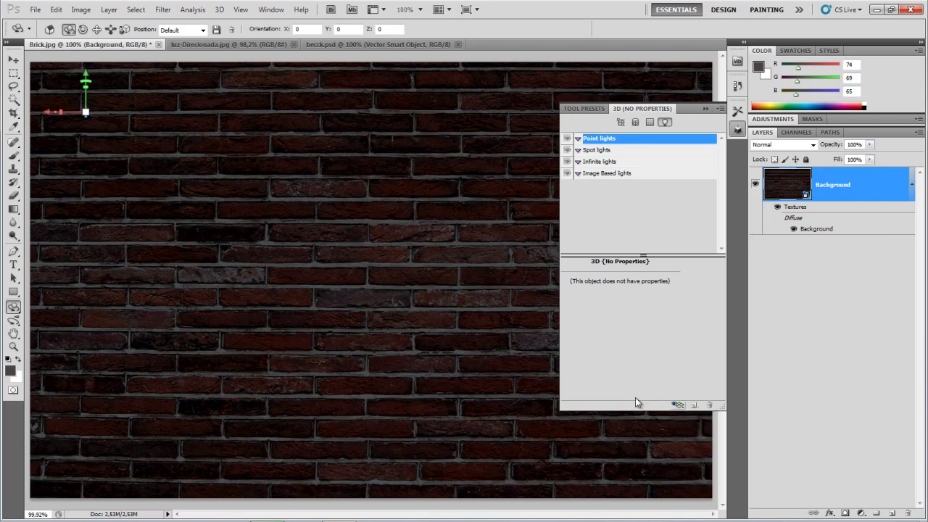
click(13, 59)
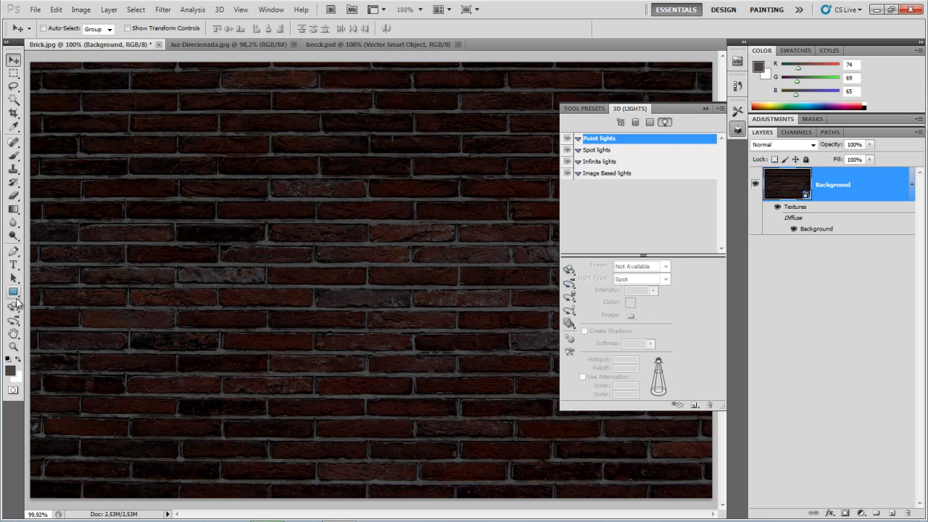
click(569, 298)
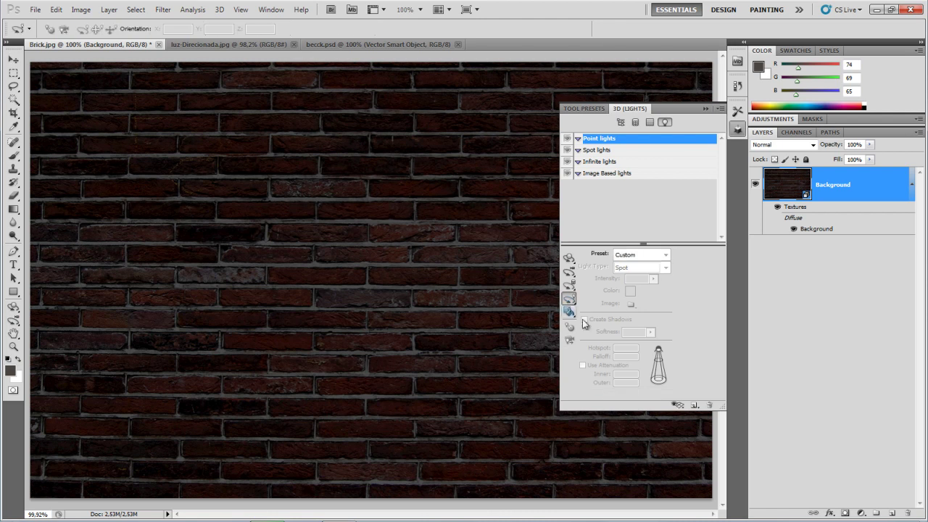
click(675, 405)
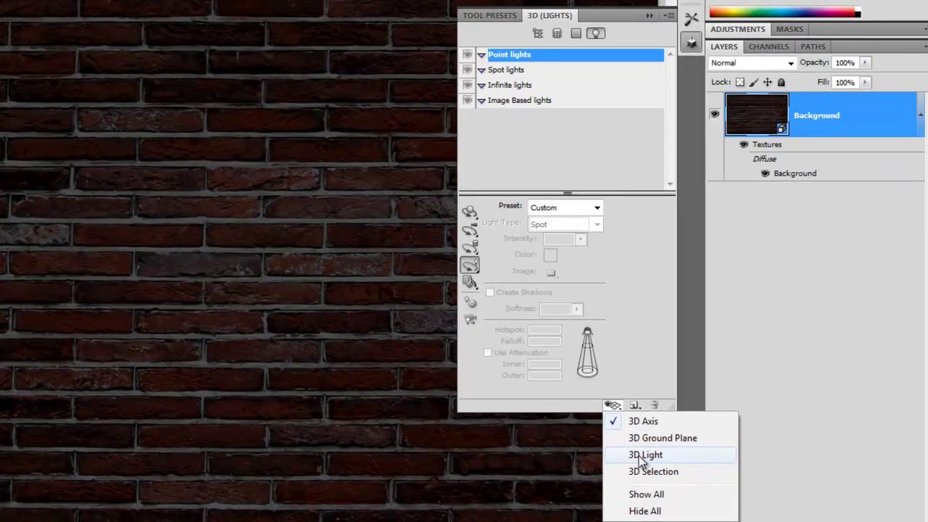
click(640, 456)
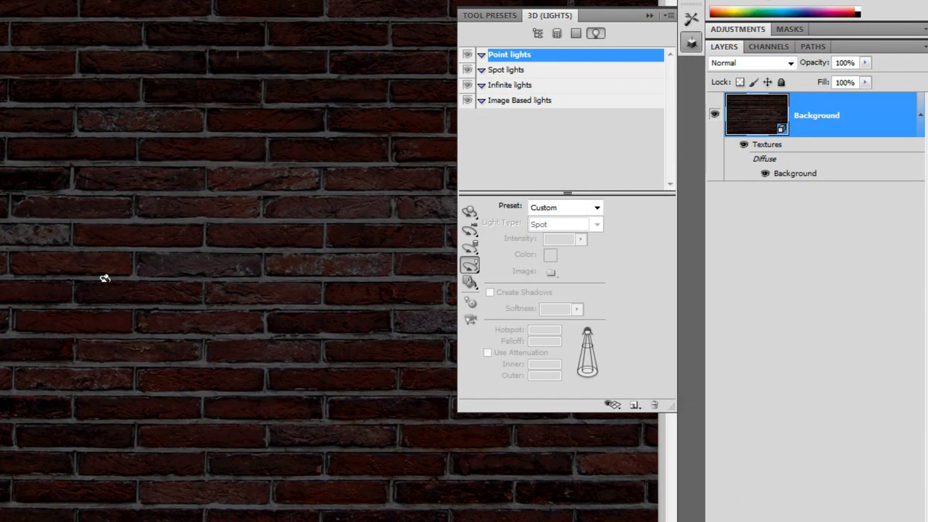
click(613, 405)
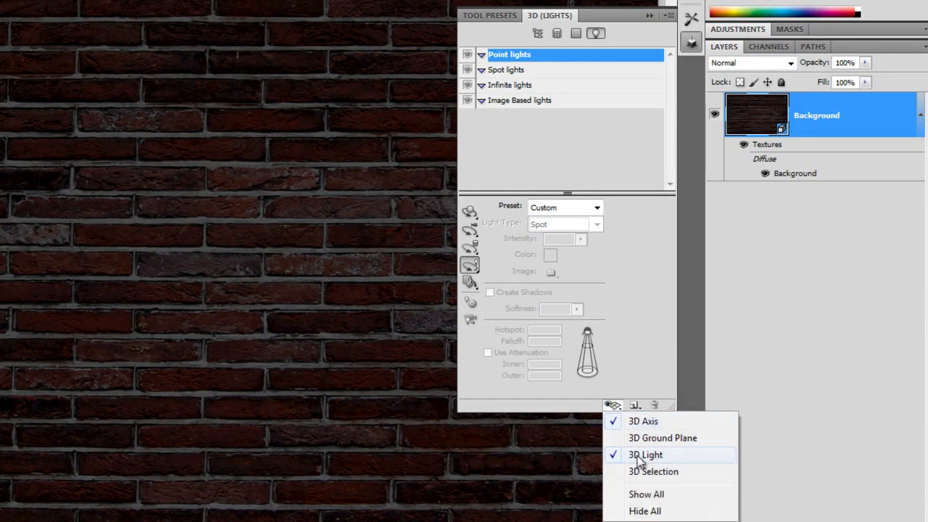
click(636, 330)
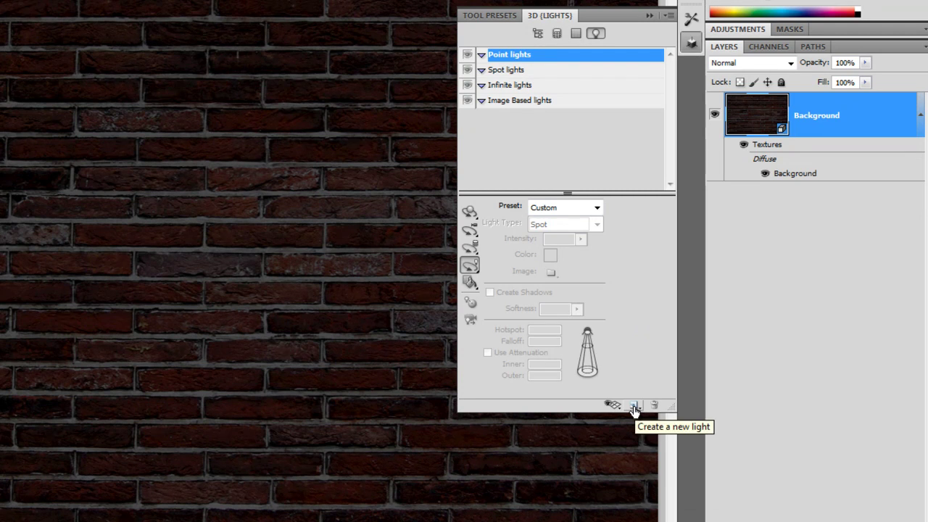
Add a spot light to the scene and move it away from the wall with the 3D Light Slide Tool, widening its lit circle.
click(634, 407)
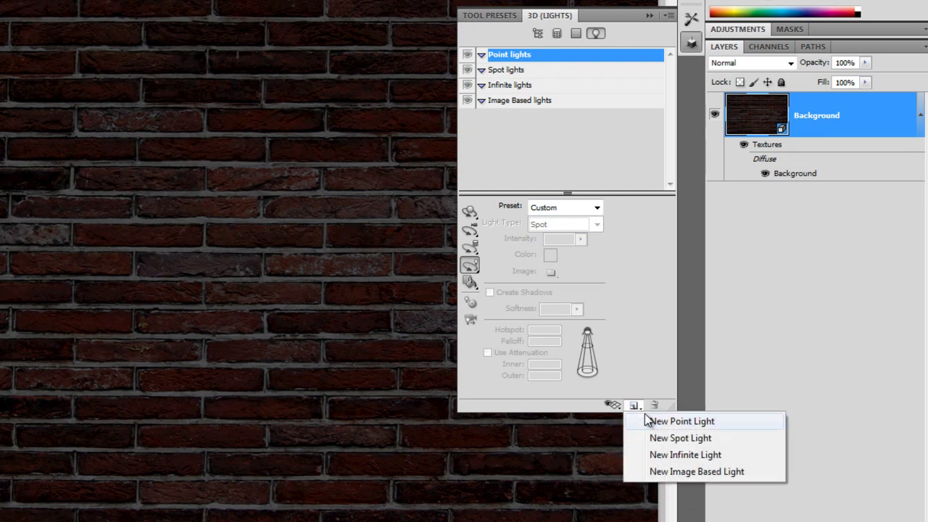
click(693, 440)
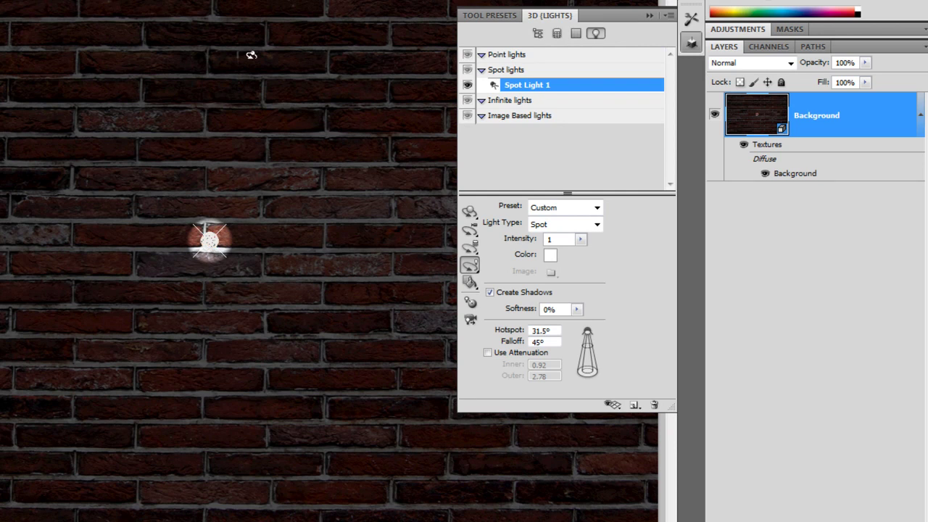
click(475, 272)
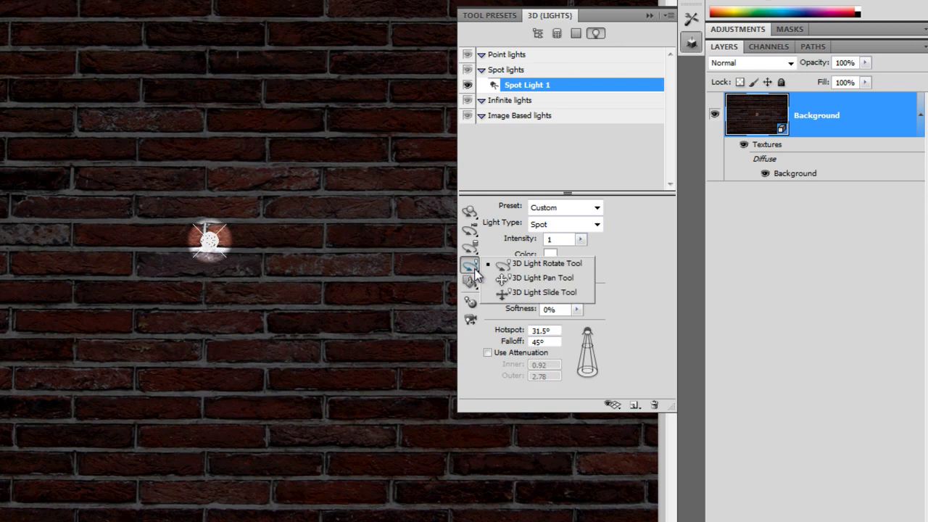
click(552, 294)
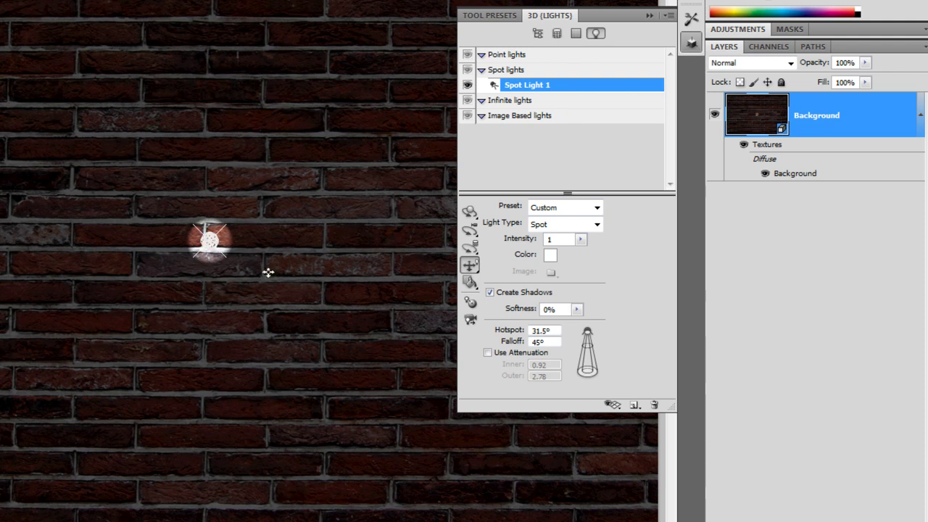
click(469, 266)
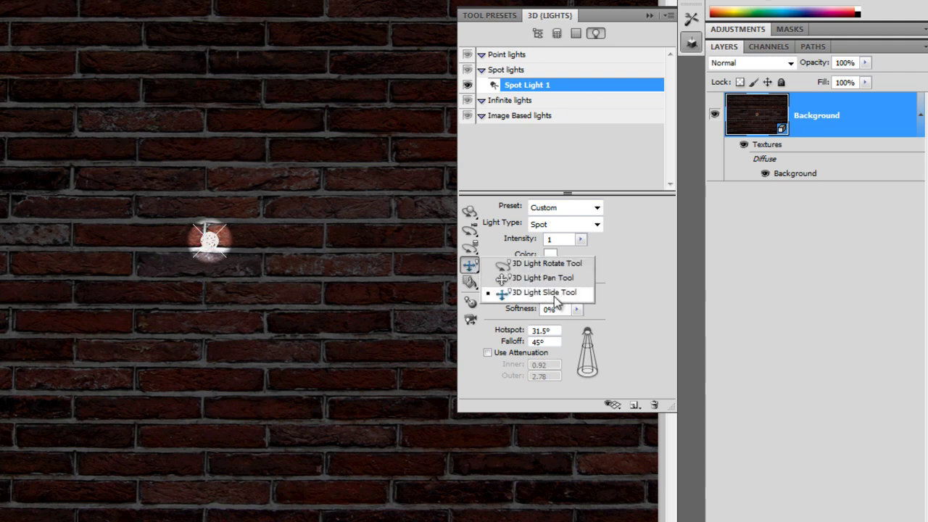
click(540, 293)
drag(209, 245, 125, 450)
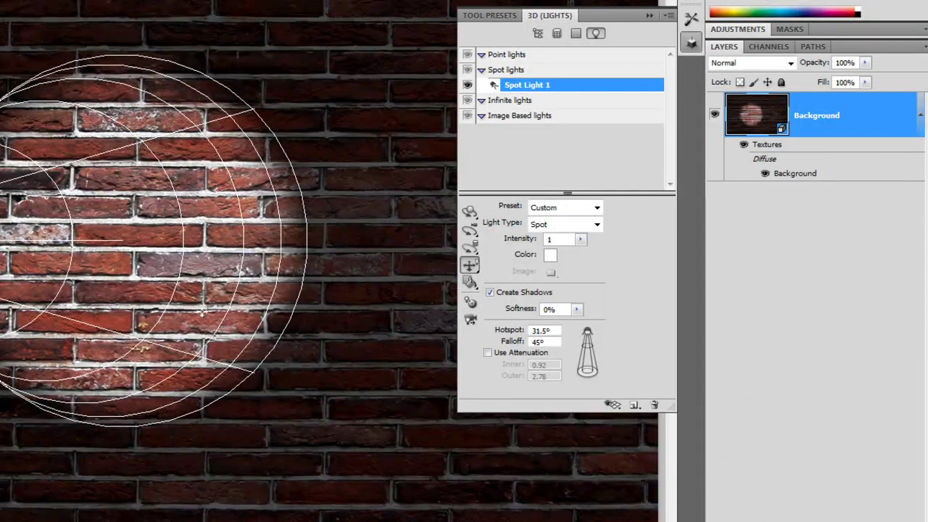
Angle the first spot light with the 3D Light Rotate Tool, shifting its lit circle slightly right and upward on the wall.
click(470, 265)
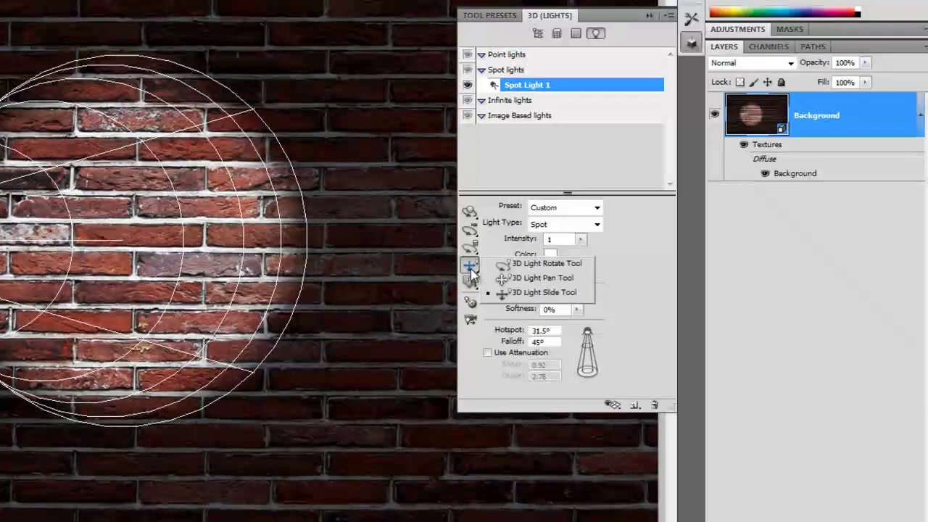
click(505, 265)
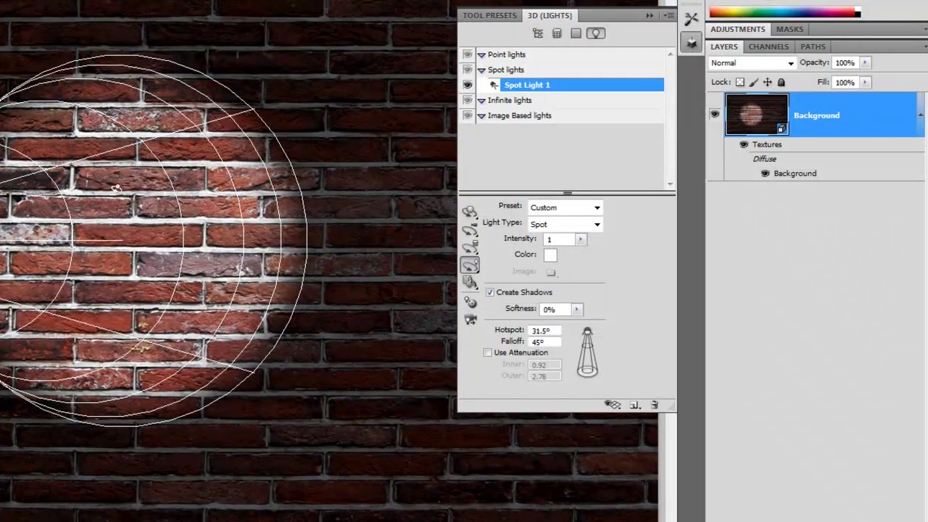
mouse_move(140, 229)
mouse_down()
mouse_move(131, 259)
mouse_move(181, 233)
mouse_move(247, 220)
mouse_move(149, 216)
mouse_up()
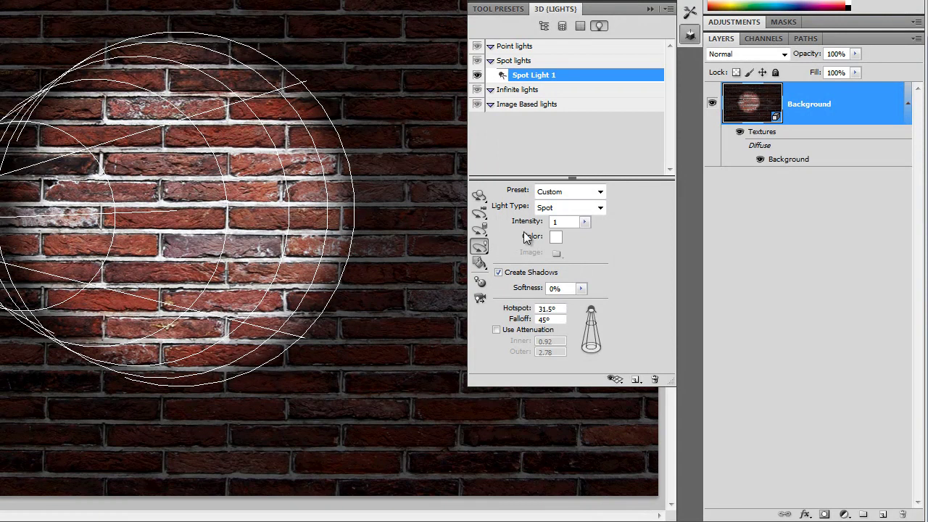
Set the first spot light's color to soft yellow e5e46a and copy its hex code.
click(556, 237)
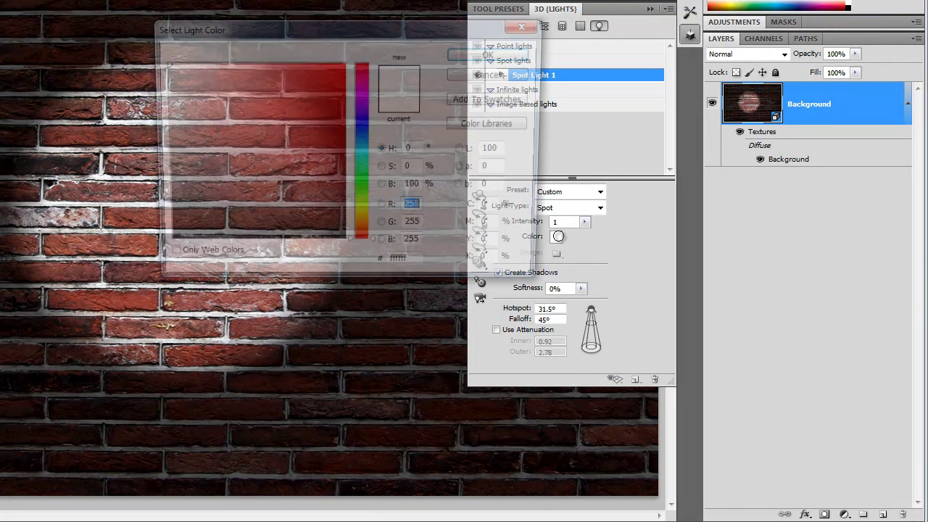
click(367, 214)
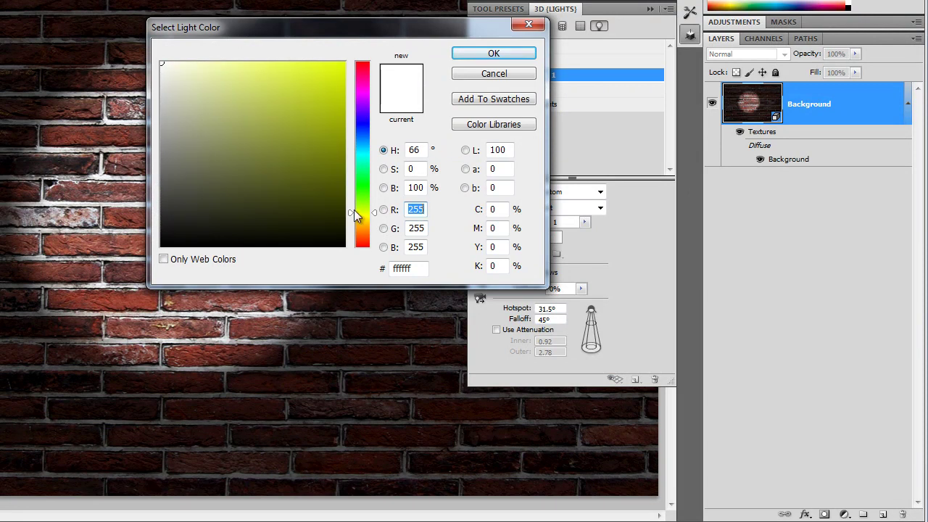
drag(354, 210, 354, 216)
click(259, 81)
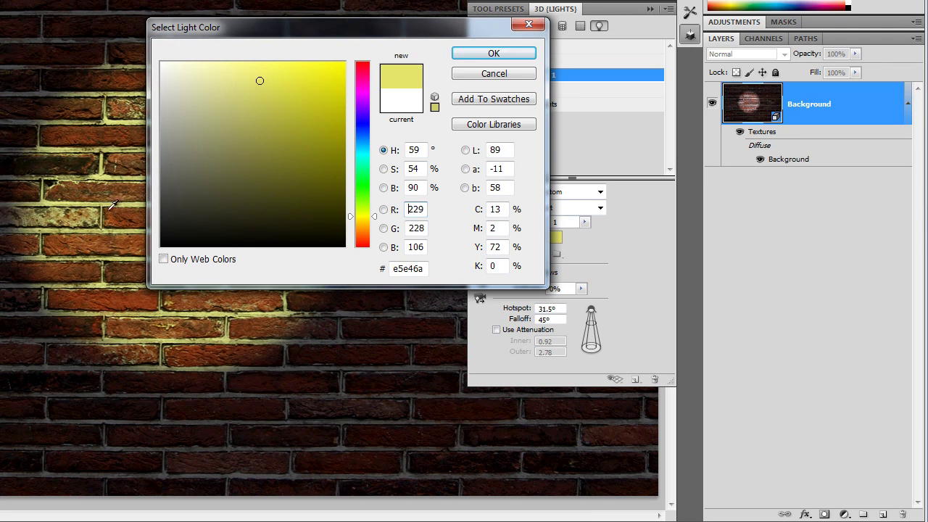
drag(295, 27, 419, 184)
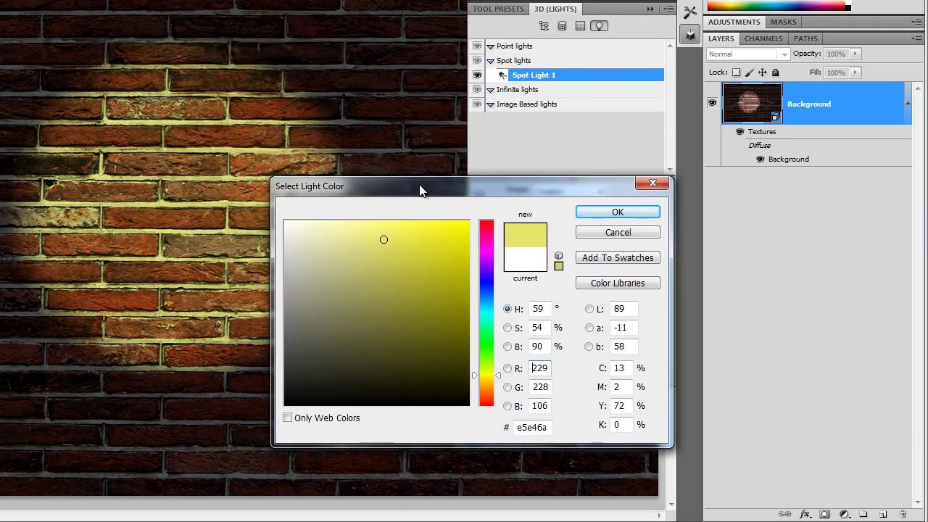
drag(550, 426, 527, 428)
right_click(528, 429)
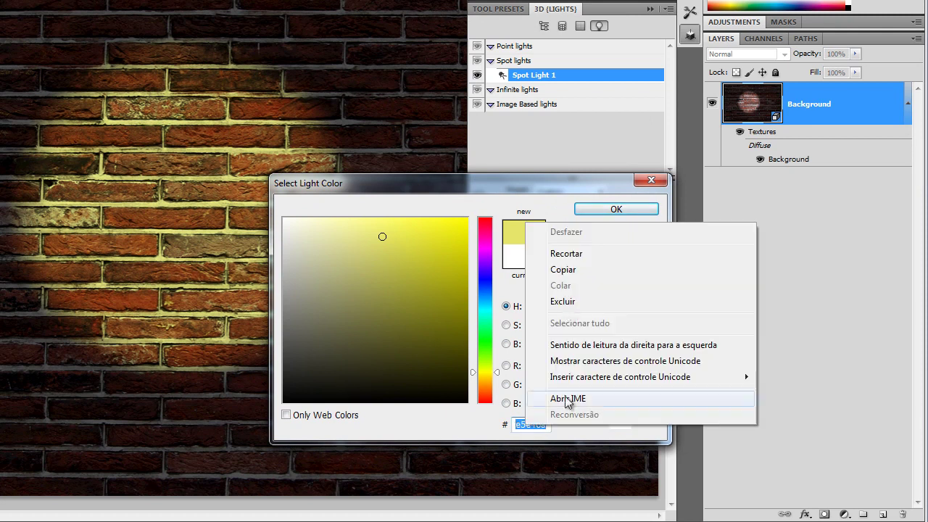
click(563, 270)
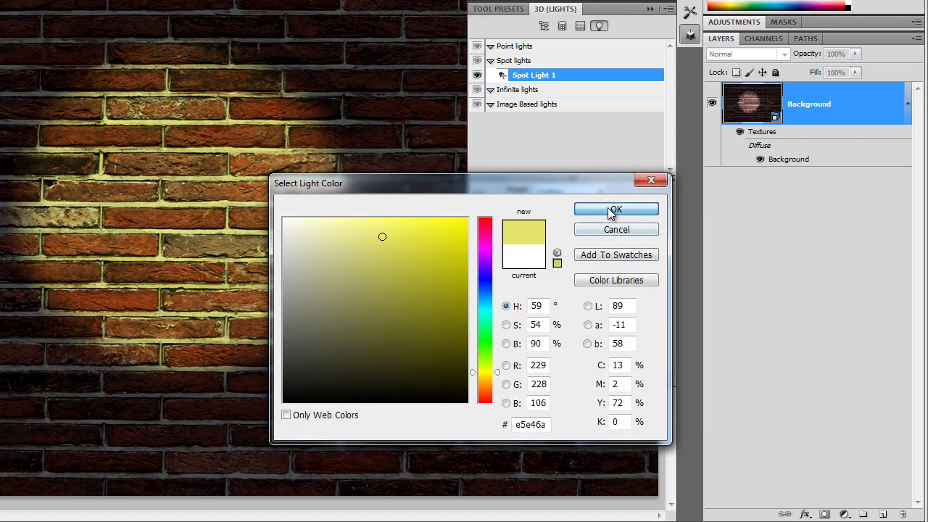
key(Return)
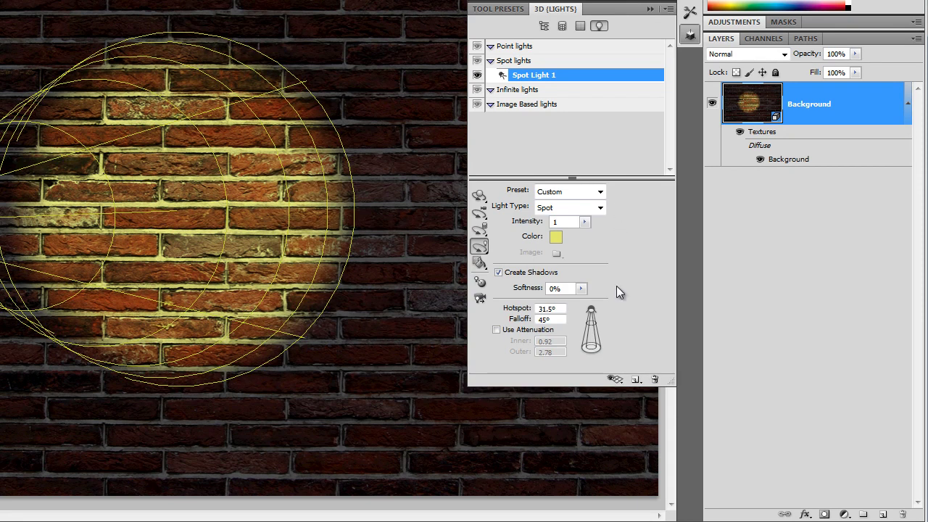
Add a second spot light and move it away from the wall with the 3D Light Slide Tool until its circle overlaps the first.
click(635, 379)
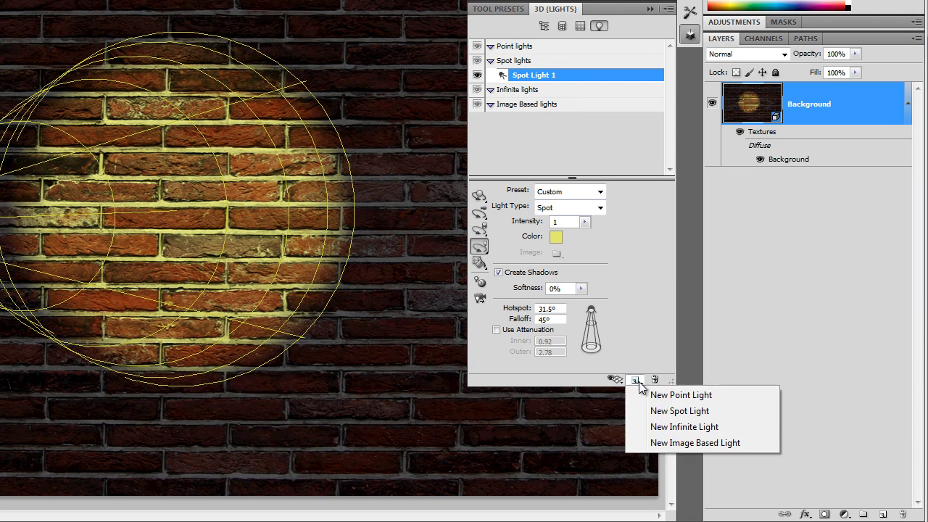
click(669, 418)
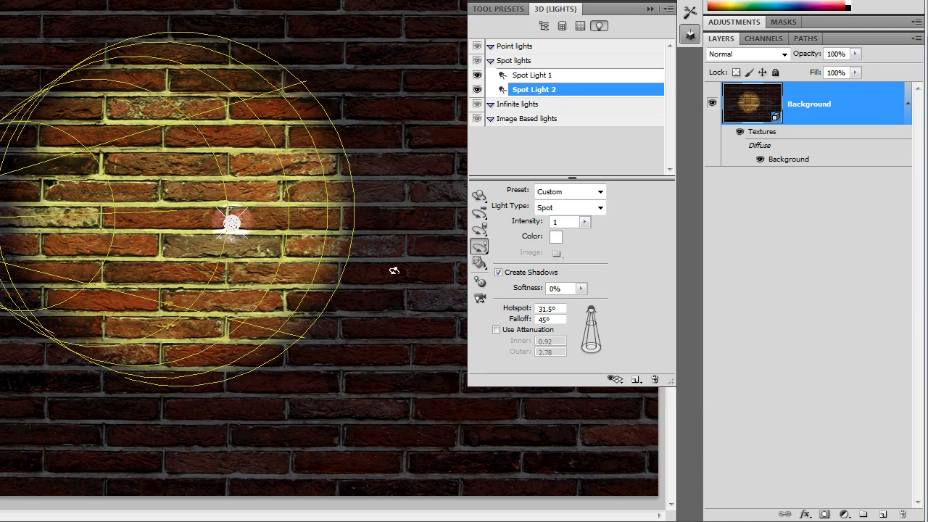
click(485, 249)
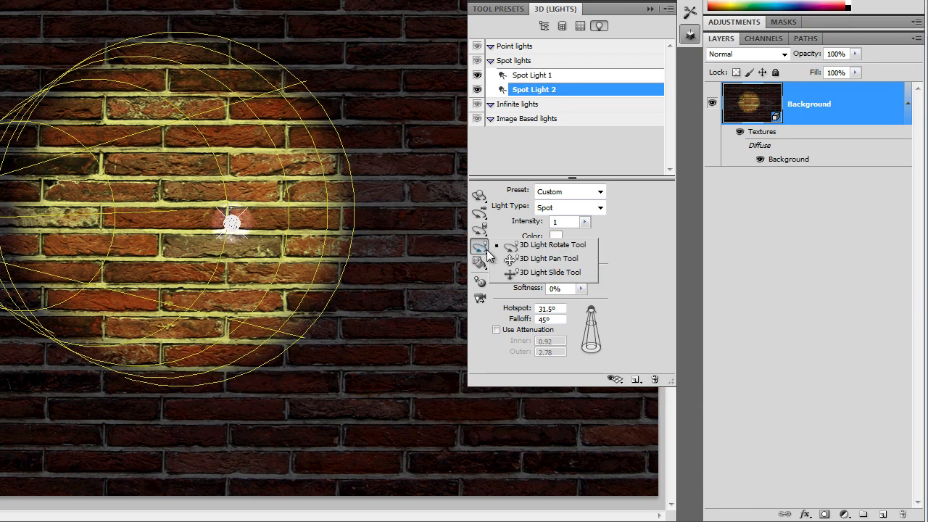
click(540, 273)
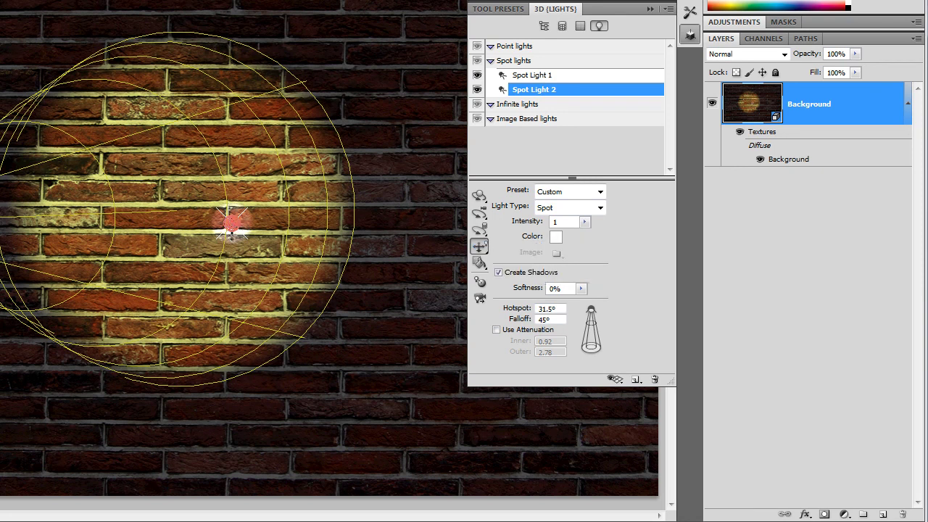
drag(232, 235, 290, 441)
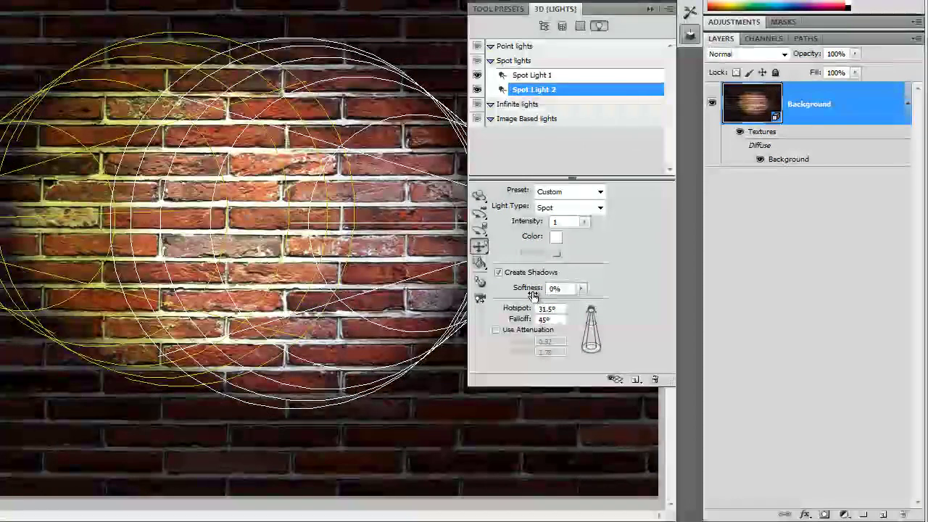
Match the second spot light's color to the first by pasting the hex code e5e46a.
click(556, 237)
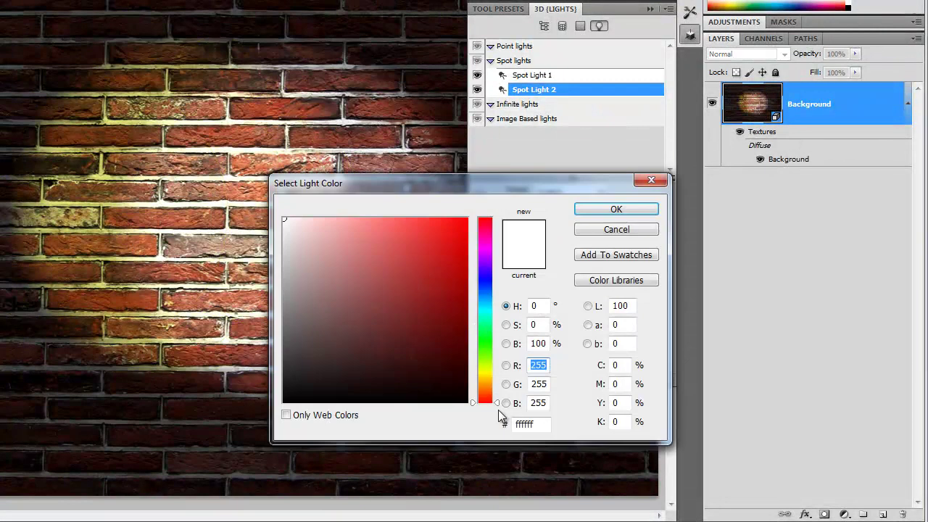
drag(536, 423, 493, 424)
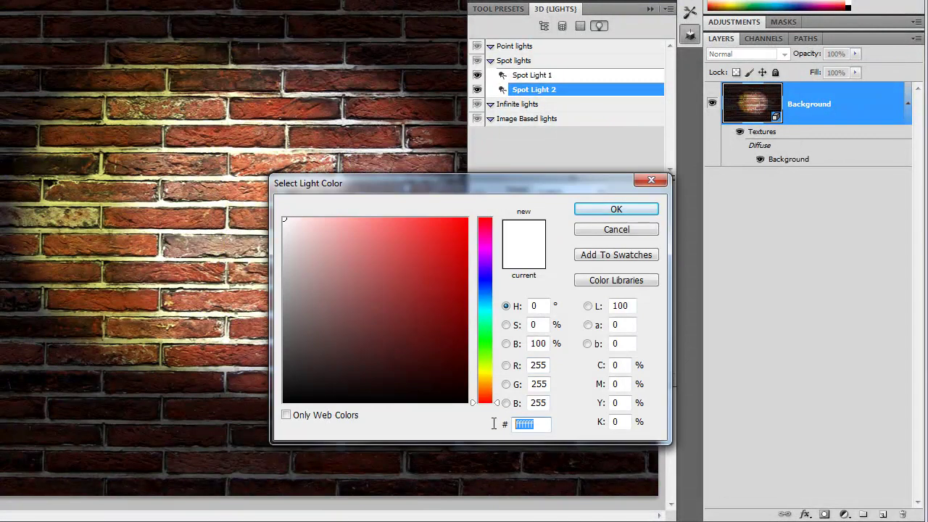
key(ctrl+v)
click(533, 426)
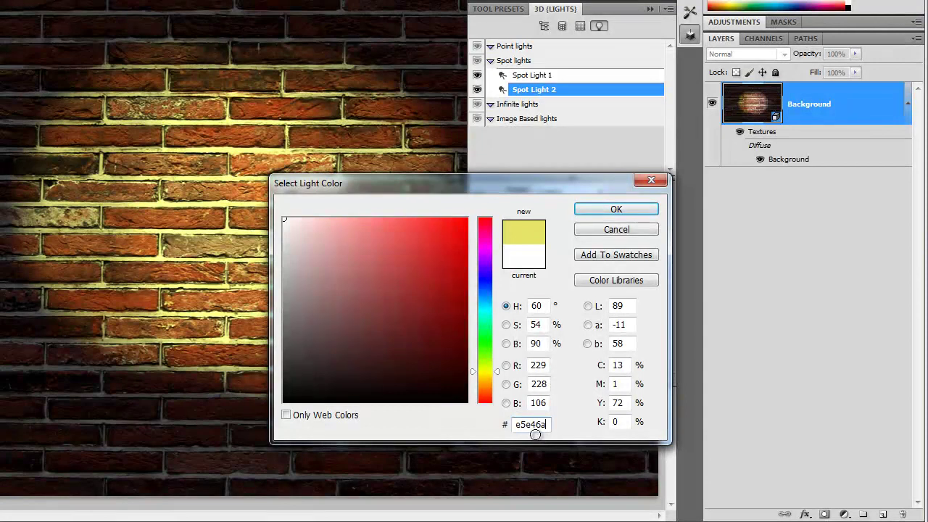
click(615, 211)
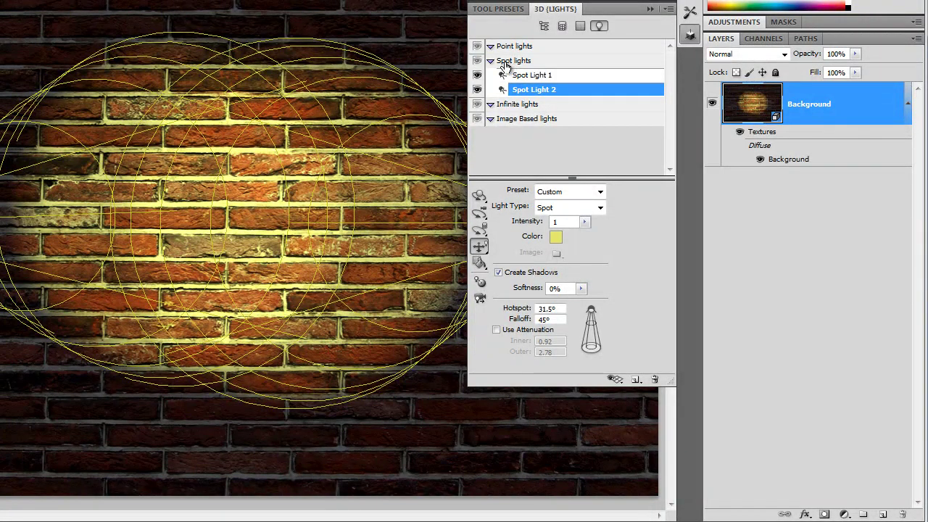
Set the intensity of Spot Light 2 to 2.
click(538, 78)
click(540, 90)
click(543, 224)
click(565, 223)
key(Return)
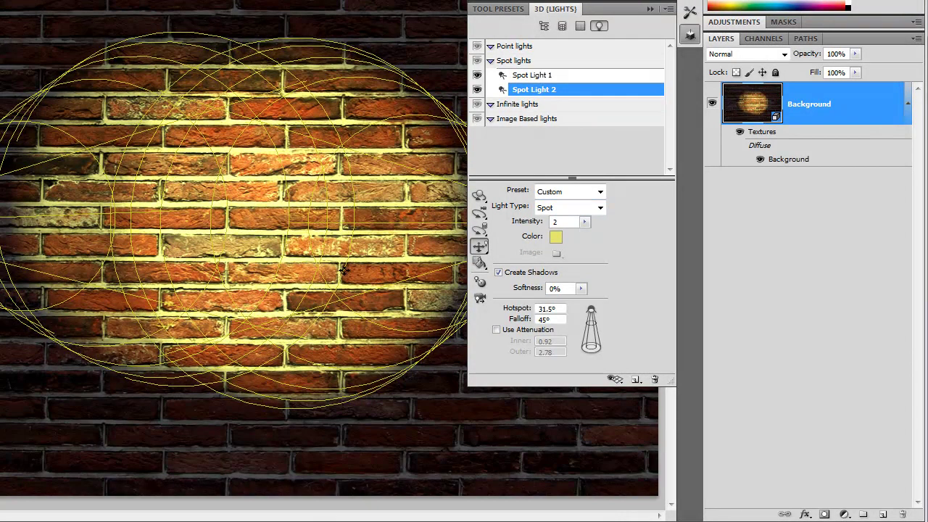
Angle the second spot light with the 3D Light Rotate Tool so its lit circle shifts right and upward, and check the uncovered wall.
click(480, 255)
click(533, 245)
drag(321, 187, 261, 219)
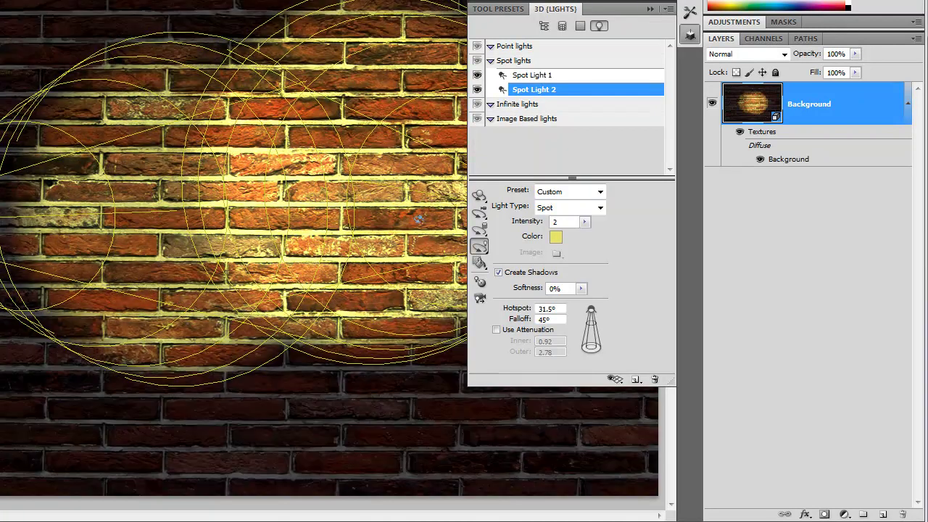
click(691, 36)
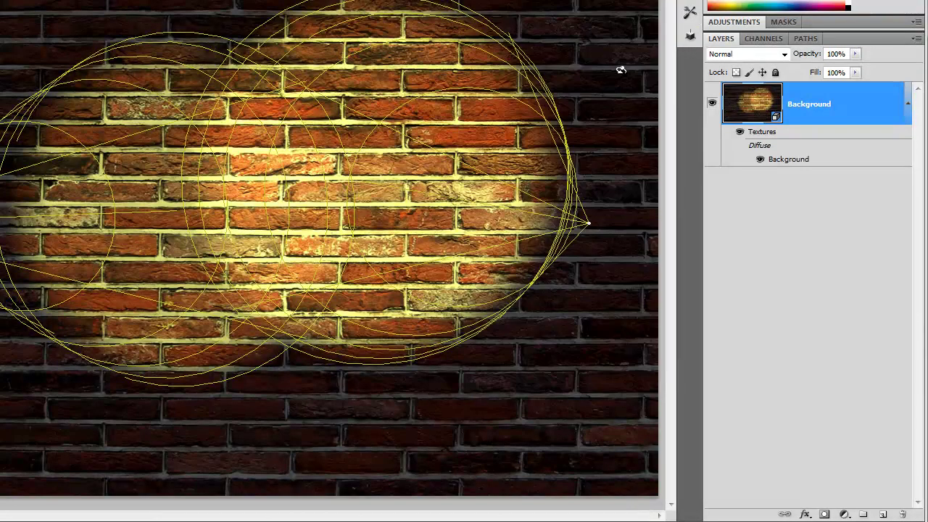
click(691, 36)
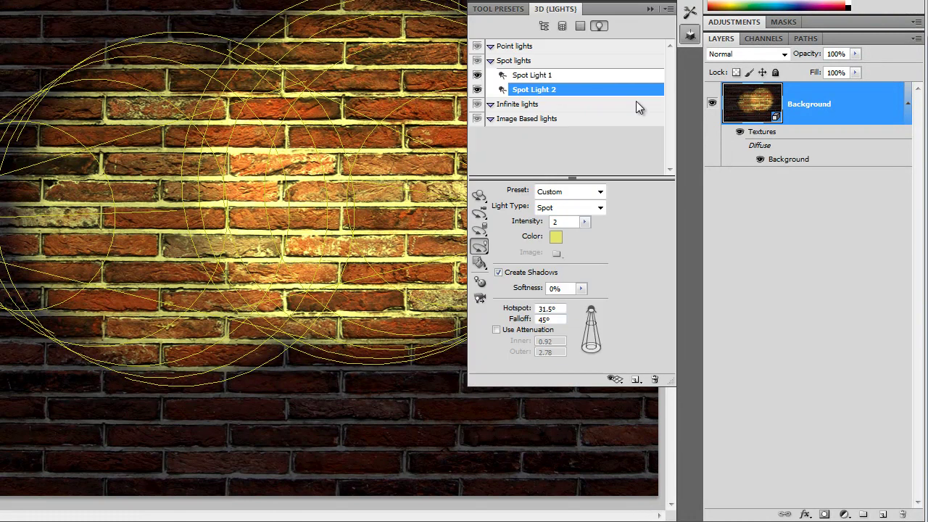
Turn off the 3D Light guides and put away the 3D light settings.
click(617, 382)
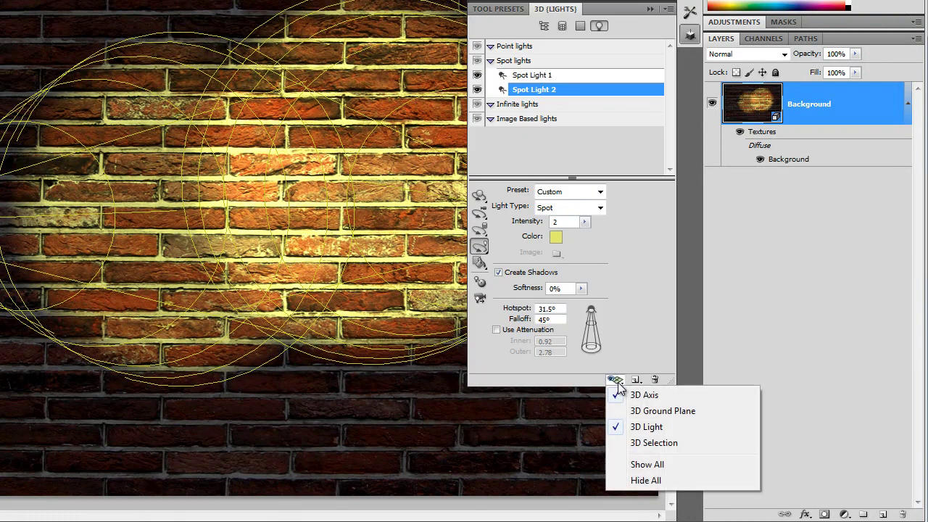
click(638, 428)
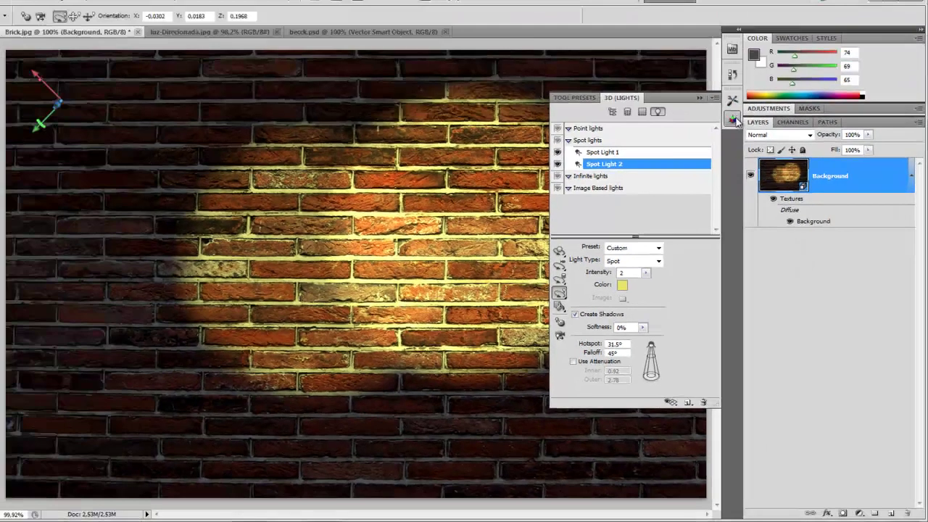
click(690, 35)
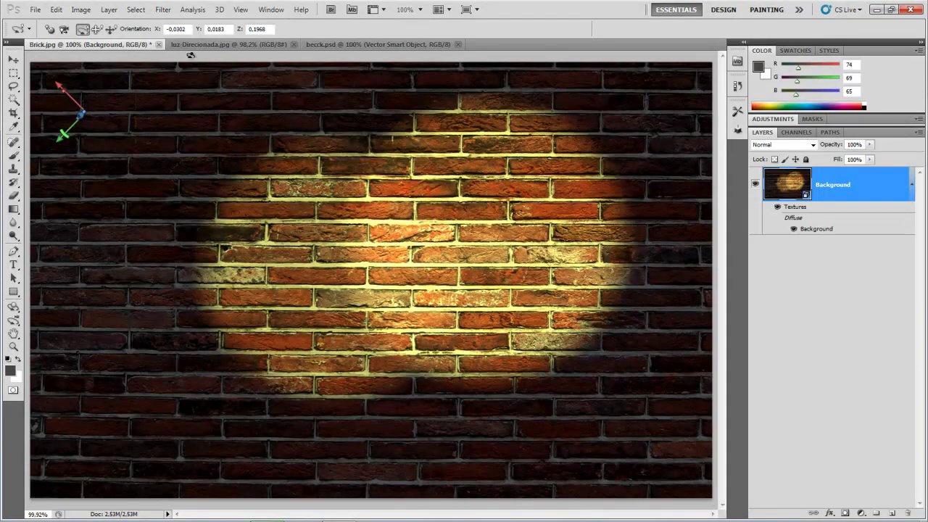
Bring the green studio logo from becck.psd into Brick.jpg with the Move Tool, placing it over the lit bricks.
click(336, 46)
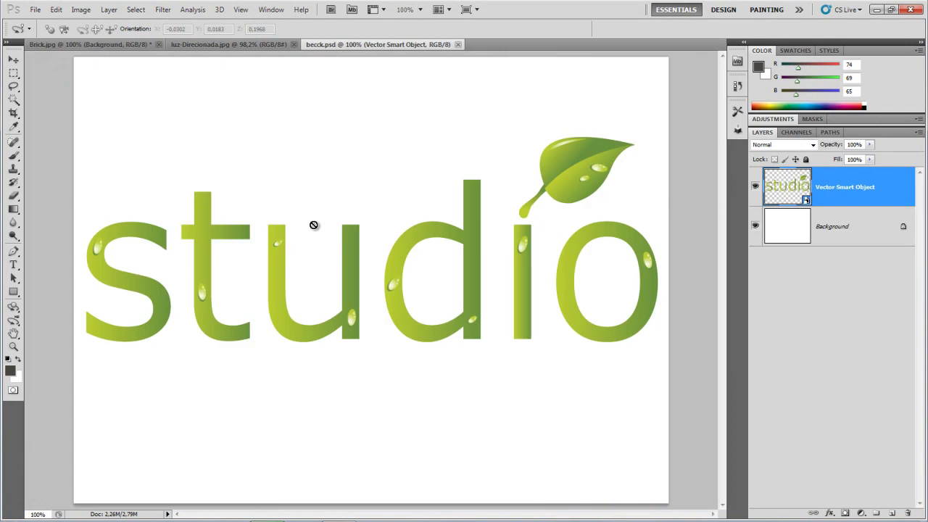
click(14, 59)
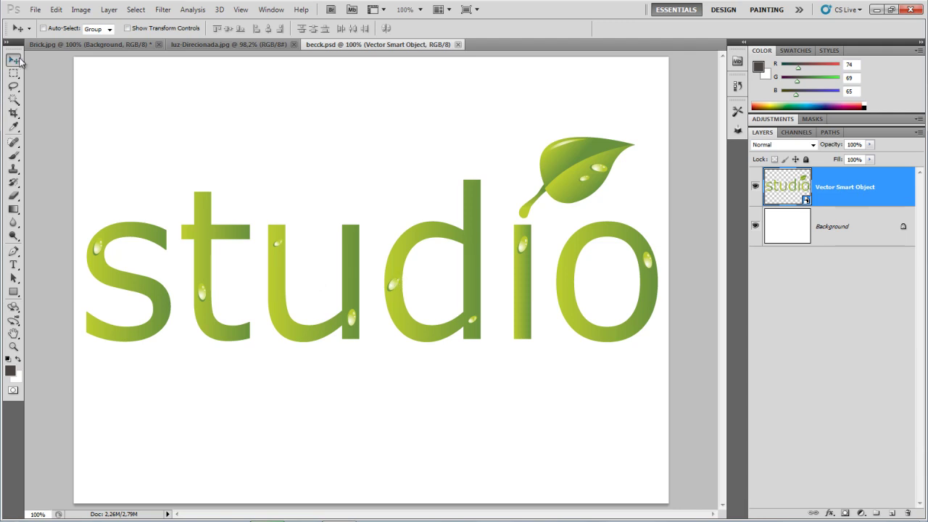
drag(399, 265, 352, 231)
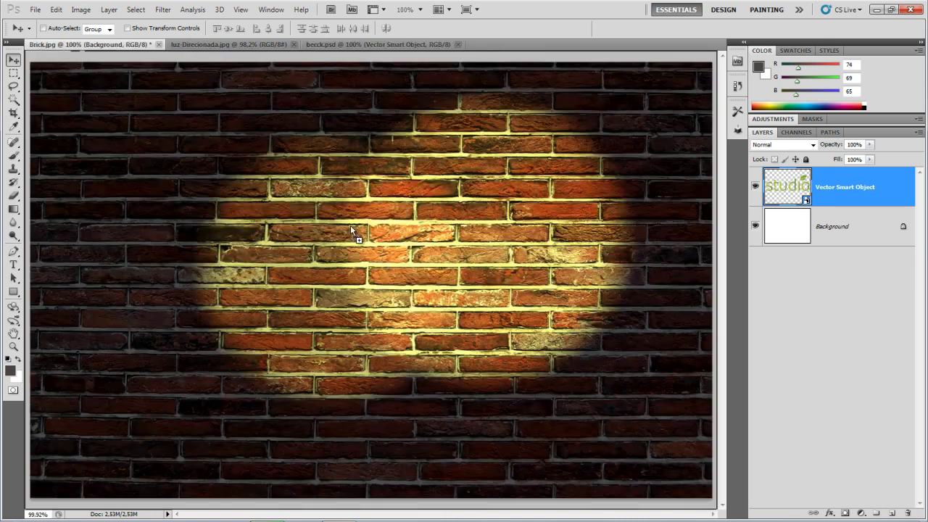
drag(378, 266, 400, 285)
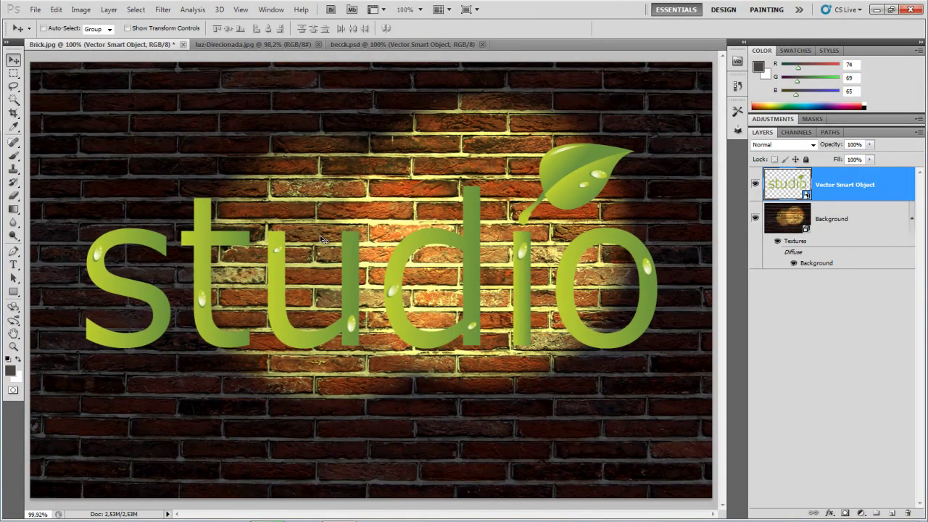
Nudge the studio logo a few pixels left and slightly up on the brick wall.
key(Left)
key(Left)
key(Left)
key(Left)
key(Left)
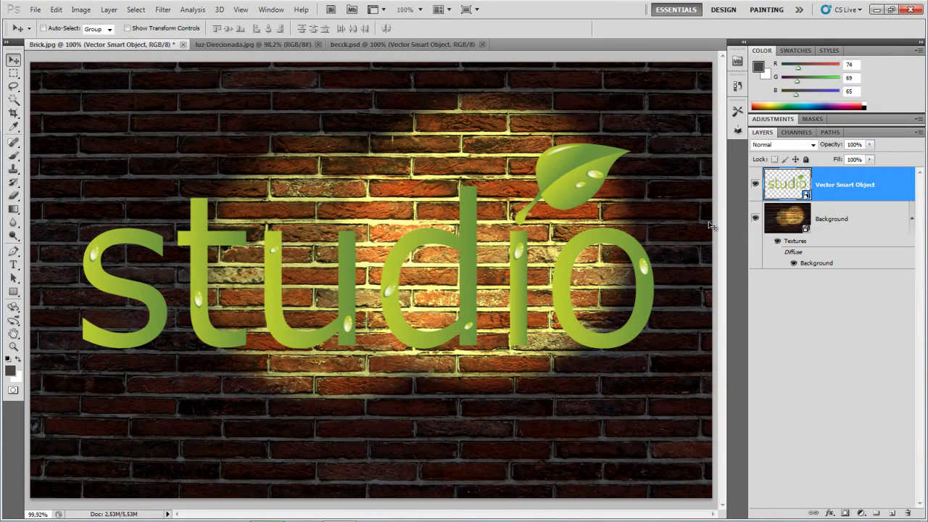
key(Left)
key(Left)
key(Left)
key(Left)
key(Left)
key(Left)
key(Up)
key(Up)
key(Up)
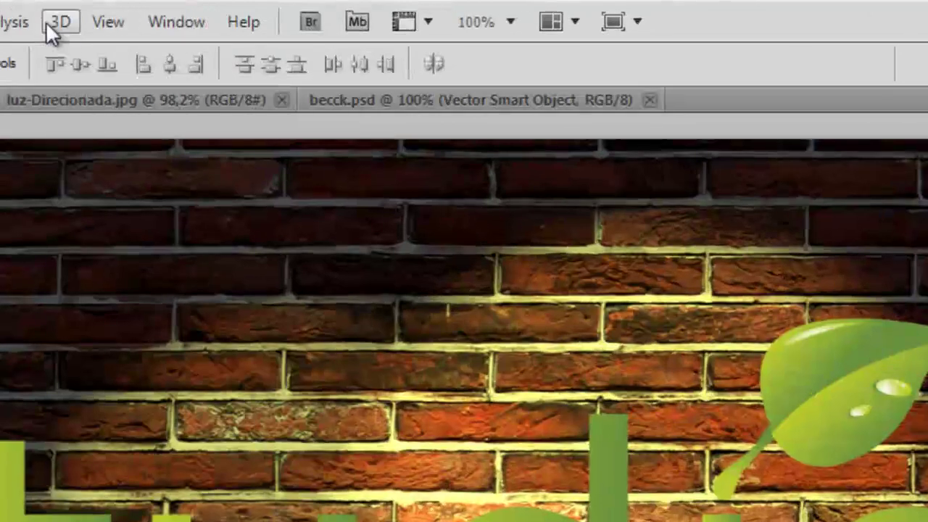
Convert the studio logo layer into a 3D postcard and select it together with the Background layer.
click(219, 10)
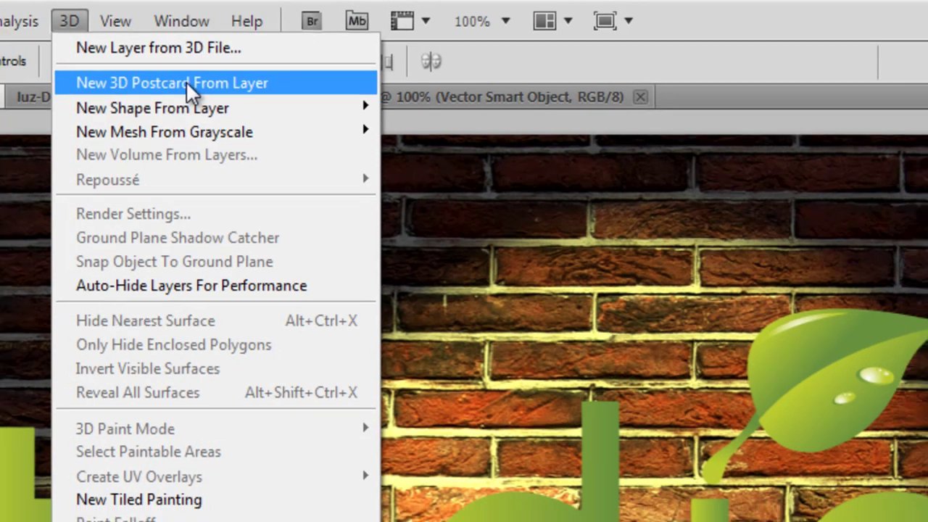
click(156, 87)
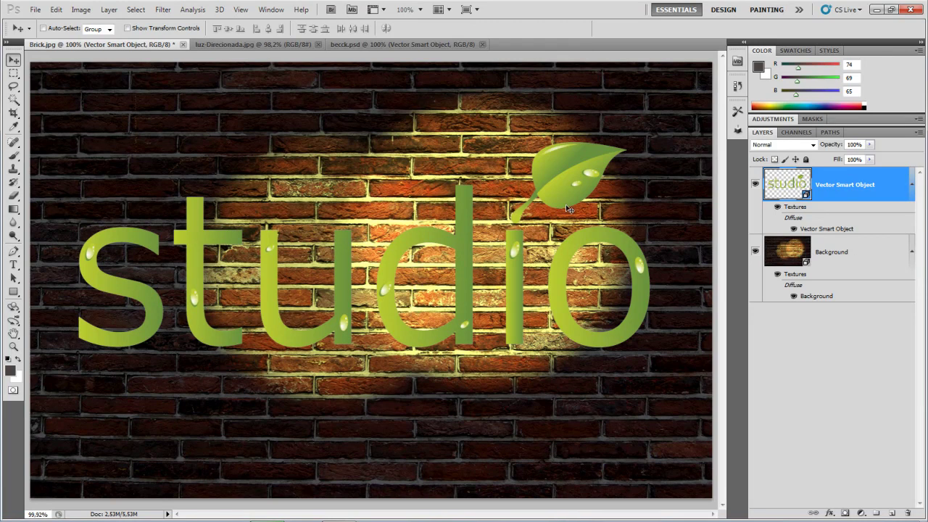
click(869, 254)
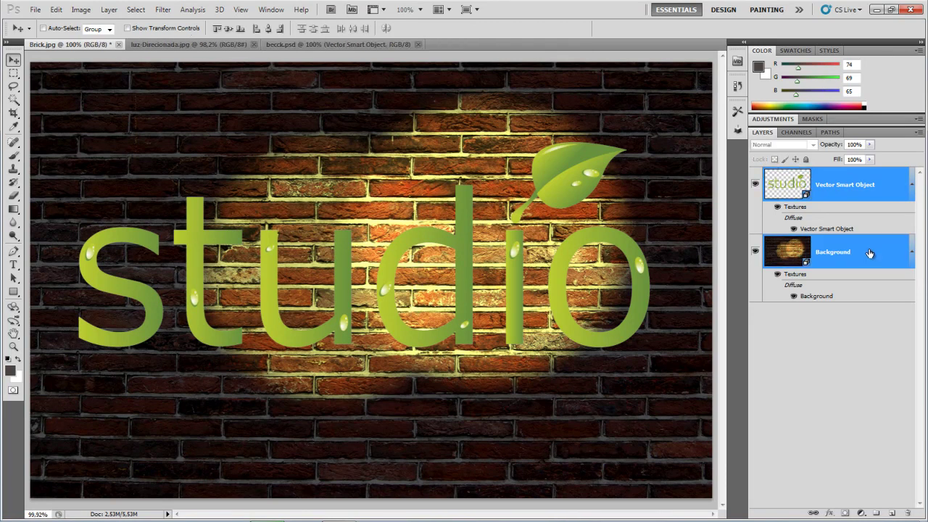
Merge the studio logo and Background 3D layers into a single 3D layer.
click(866, 187)
click(878, 248)
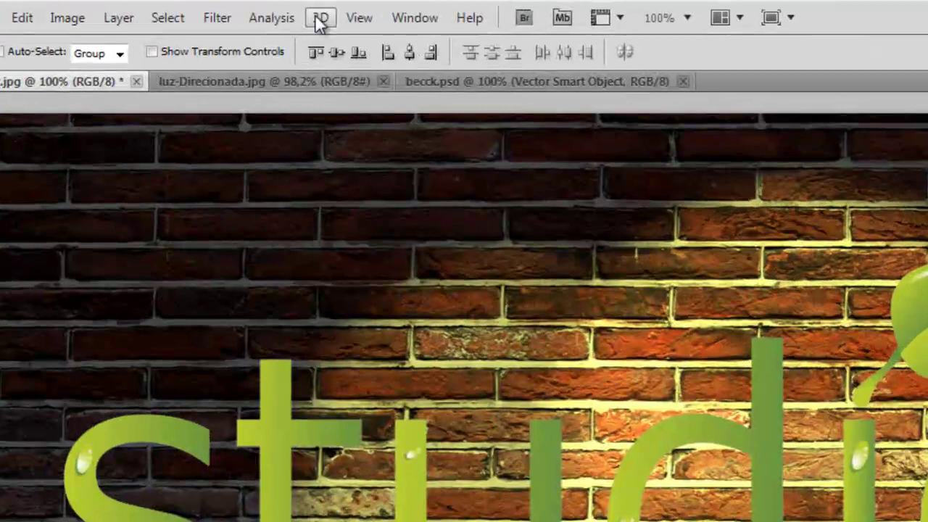
click(285, 15)
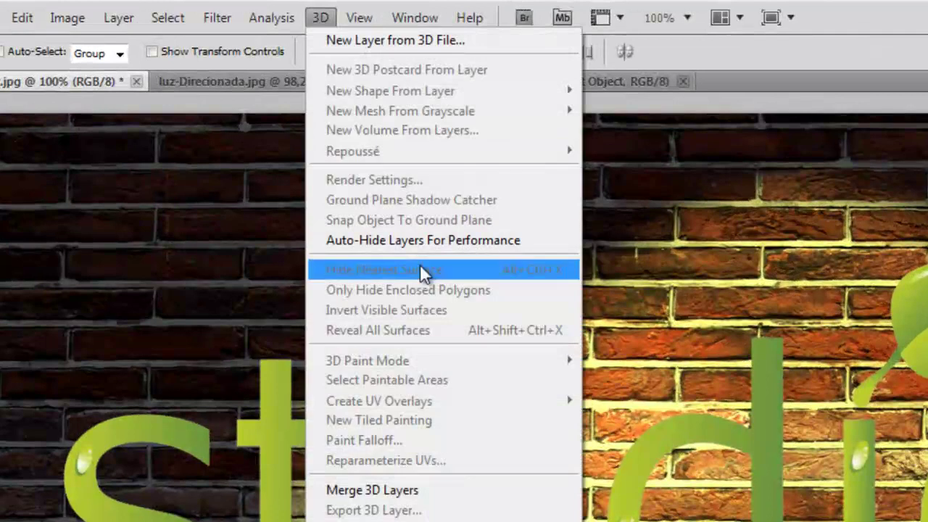
click(444, 493)
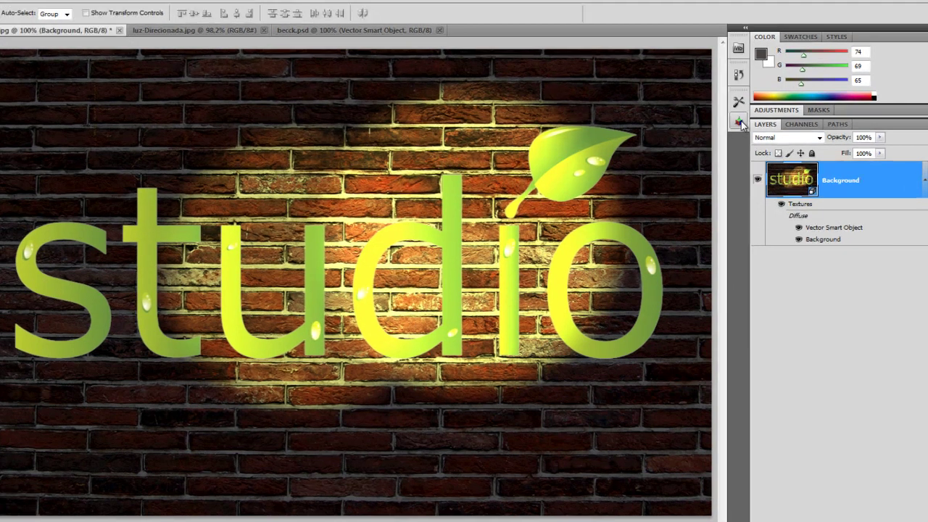
Set the ambient color of the logo's Vector Smart Object_0 material to RGB 80, 80, 80 and put away the 3D settings.
click(738, 130)
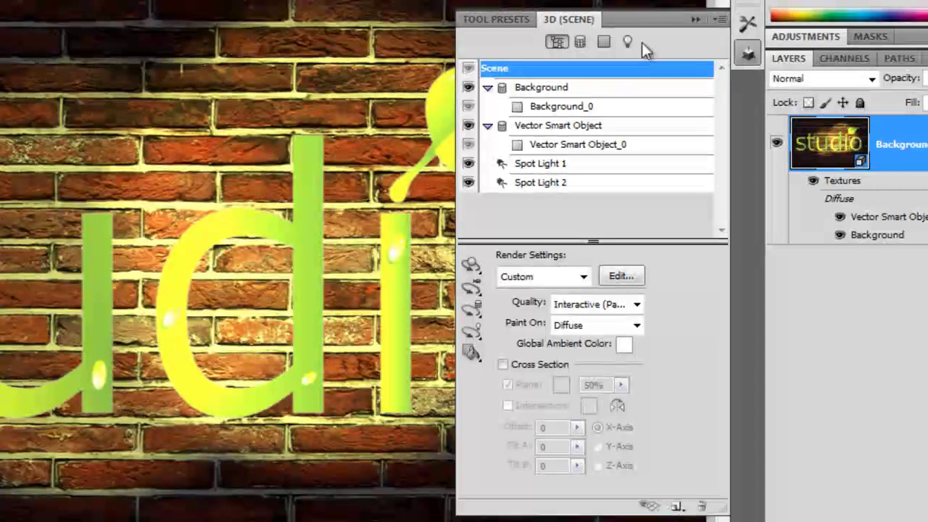
click(605, 42)
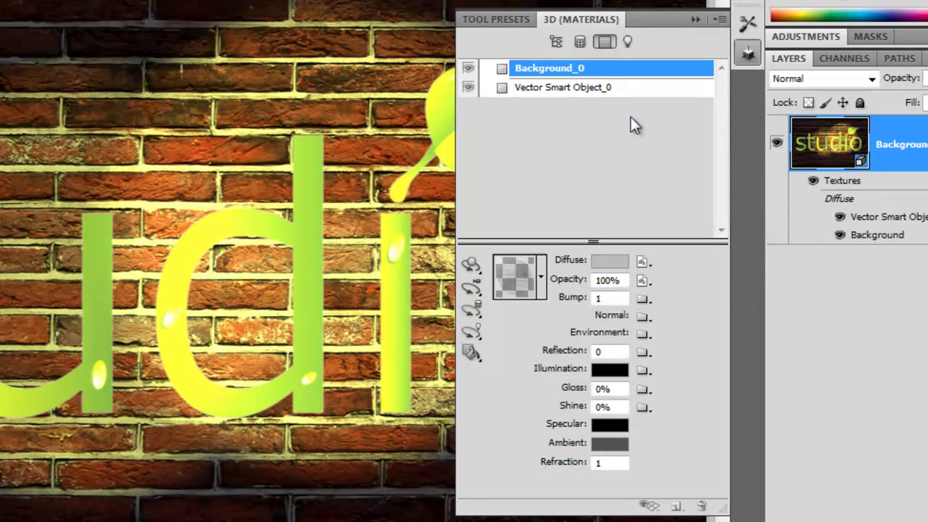
click(540, 88)
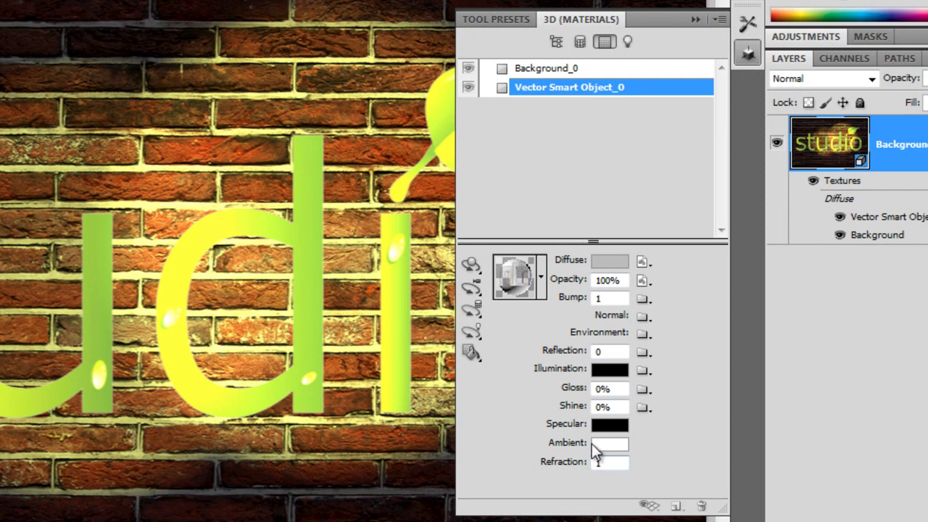
click(614, 448)
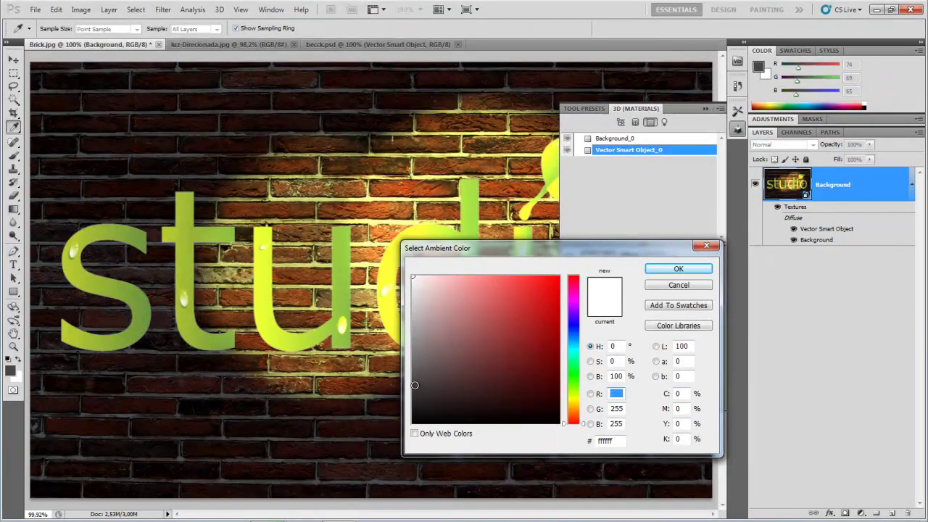
click(414, 385)
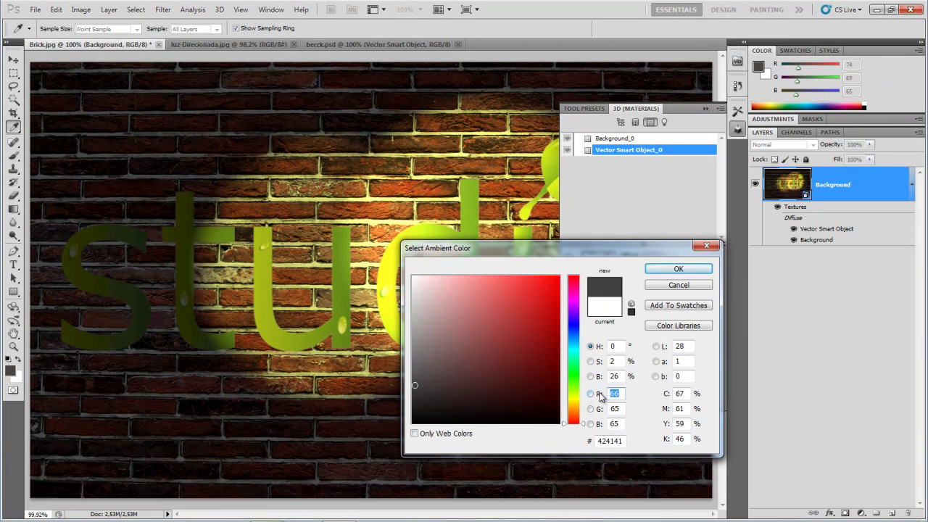
text(810)
key(BackSpace)
key(BackSpace)
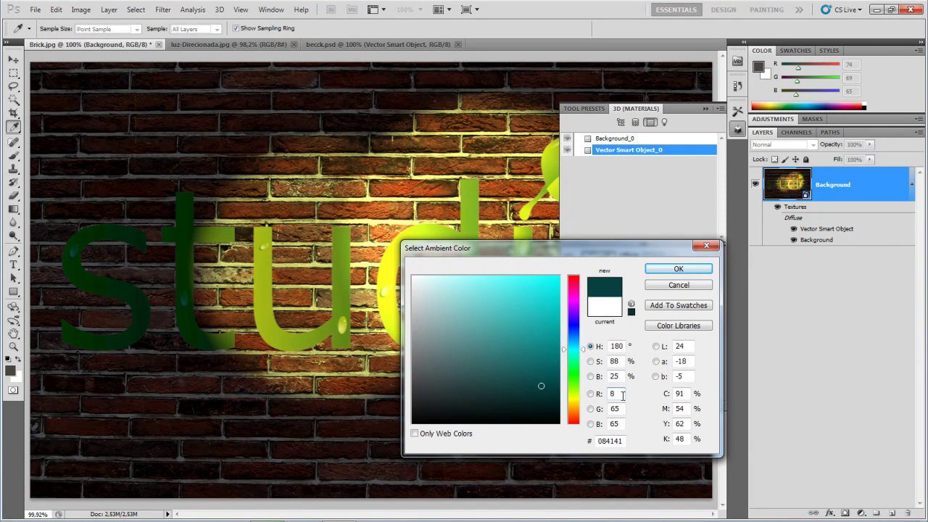
text(0)
key(Tab)
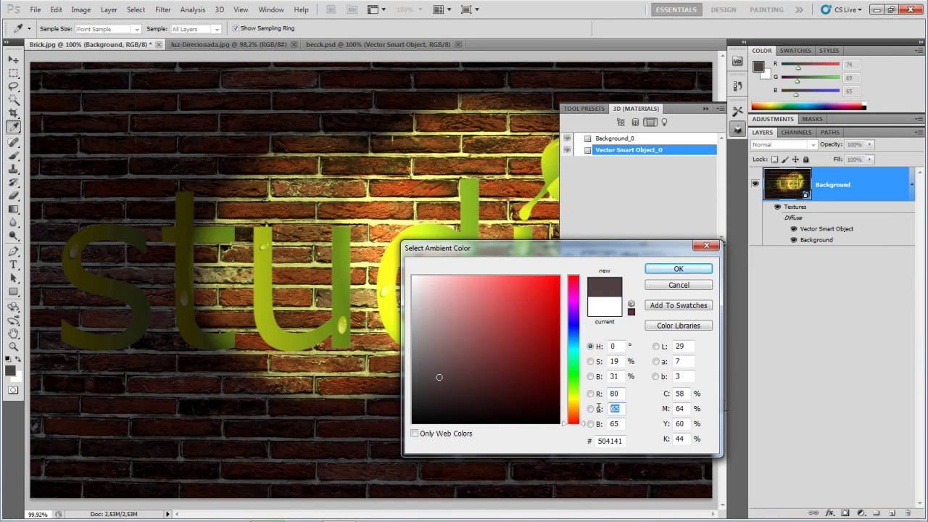
text(80)
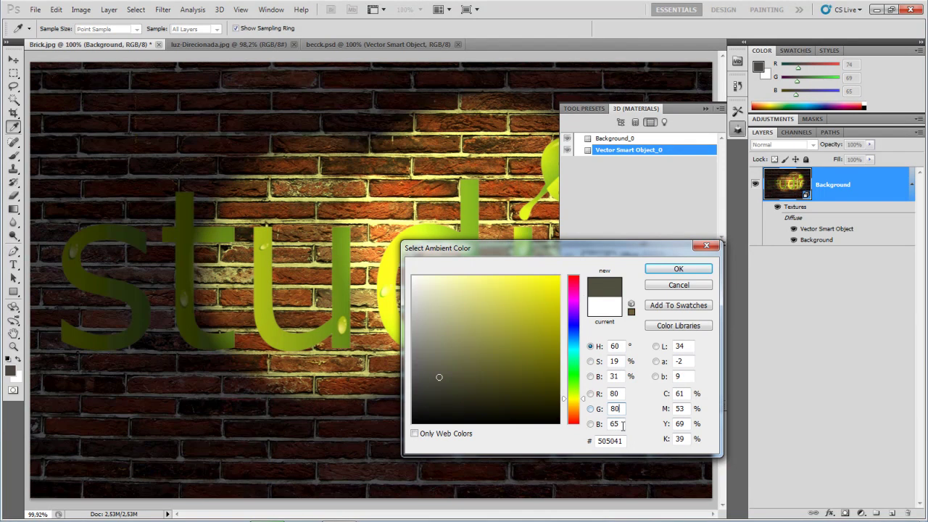
double_click(620, 425)
text(80)
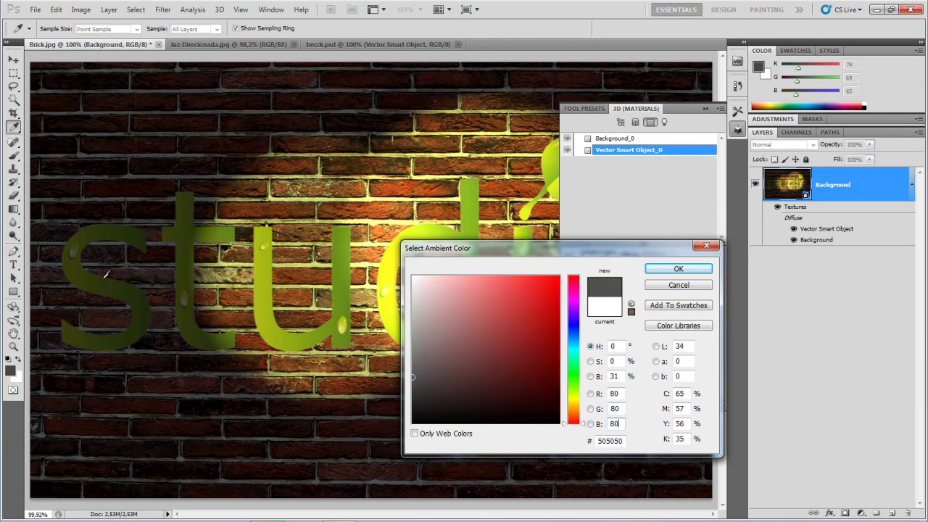
click(675, 270)
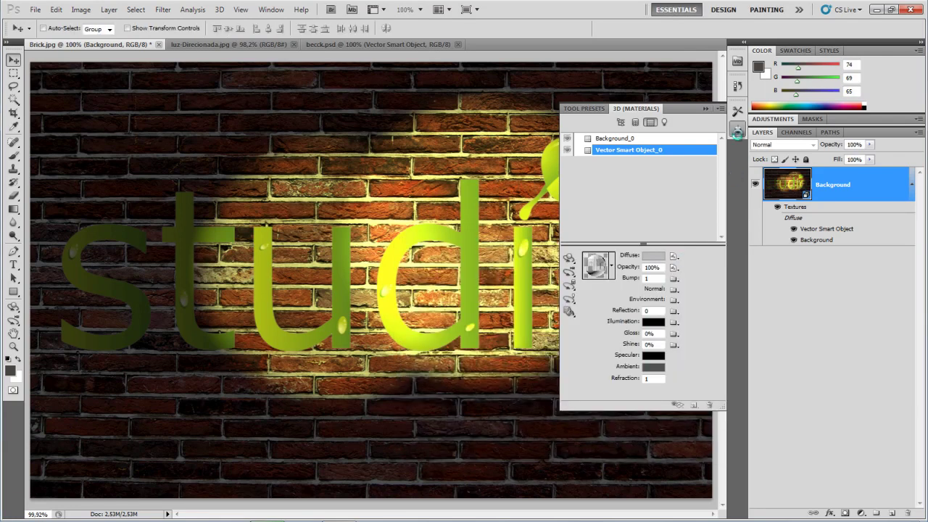
click(739, 131)
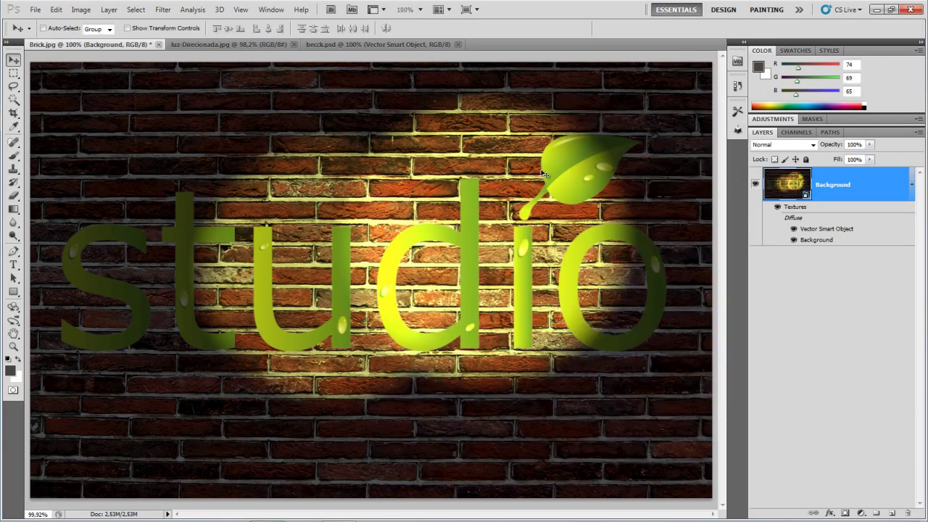
Rotate the merged wall and logo to inspect them from the side, and restore the default object position.
click(13, 307)
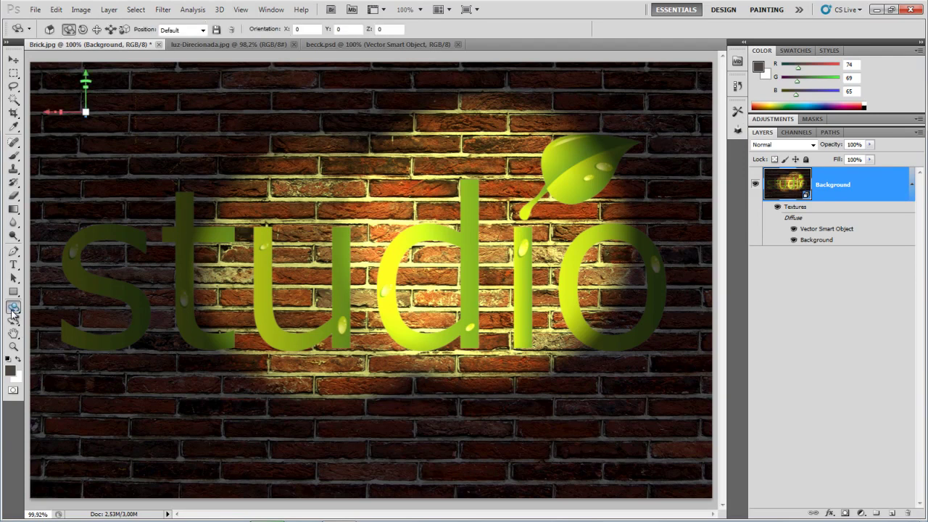
click(48, 309)
drag(358, 264, 567, 276)
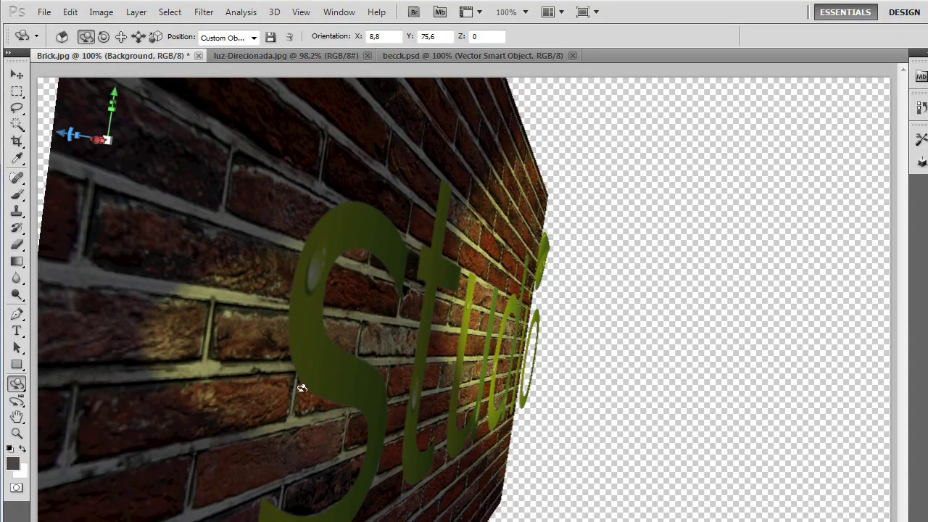
click(64, 36)
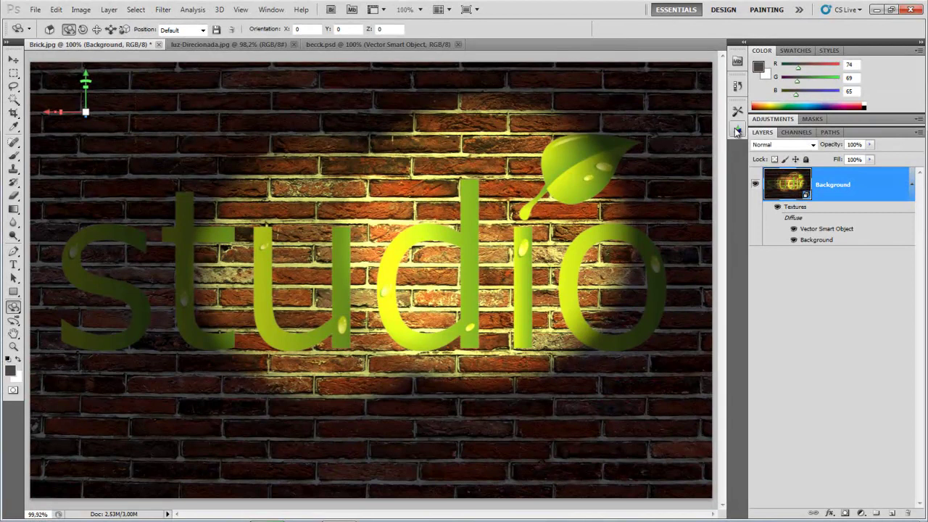
Set the whole 3D scene's render quality to Ray Traced Draft and put away the 3D settings.
click(737, 130)
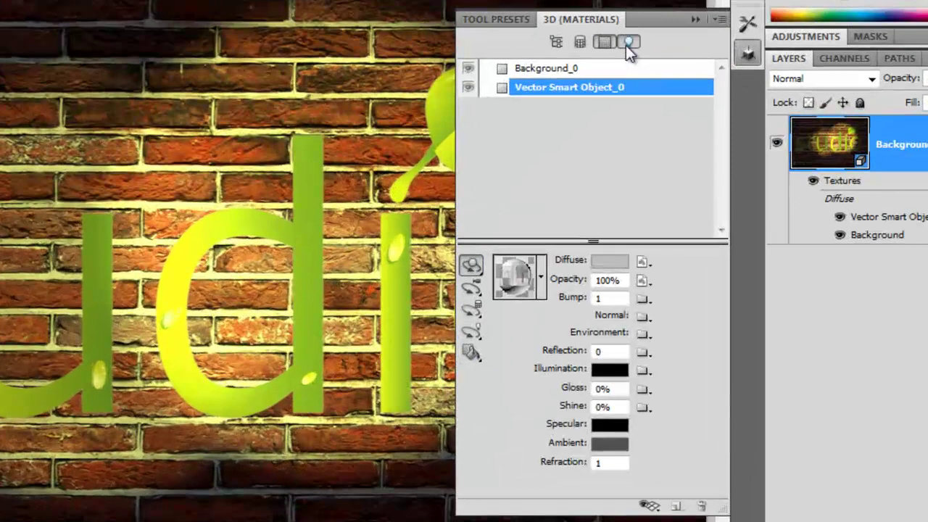
click(667, 126)
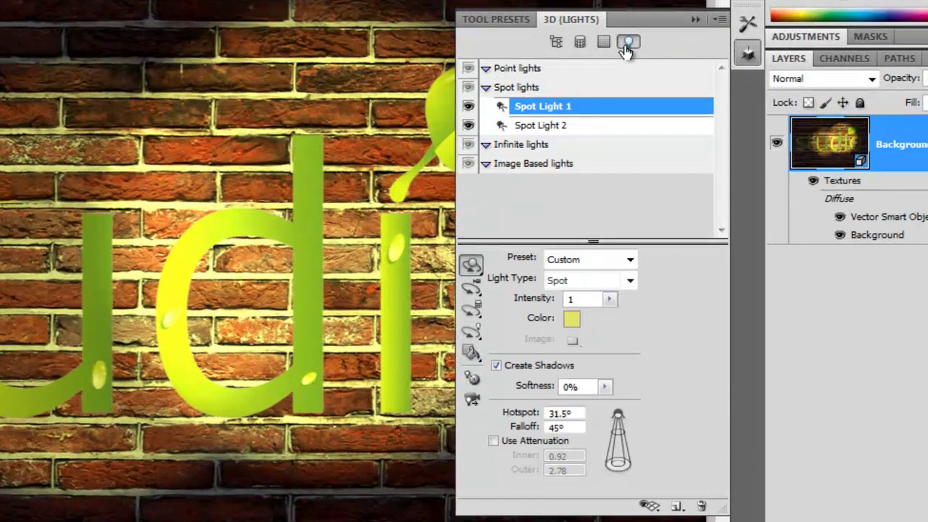
click(561, 127)
click(557, 109)
click(579, 42)
click(557, 42)
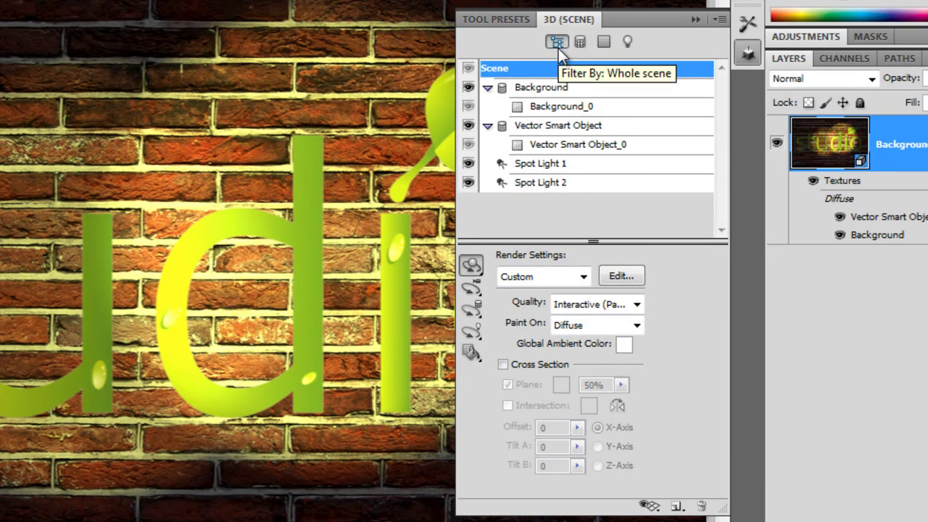
click(537, 88)
click(496, 70)
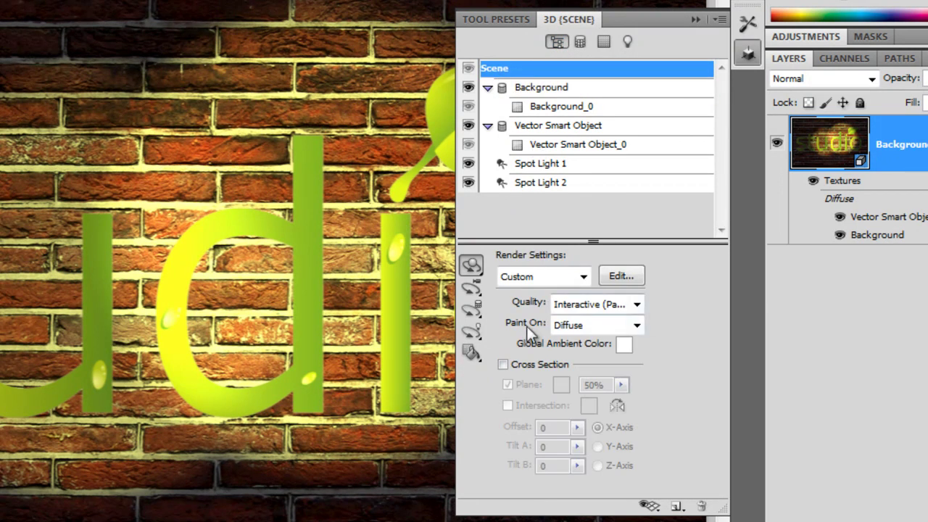
click(637, 306)
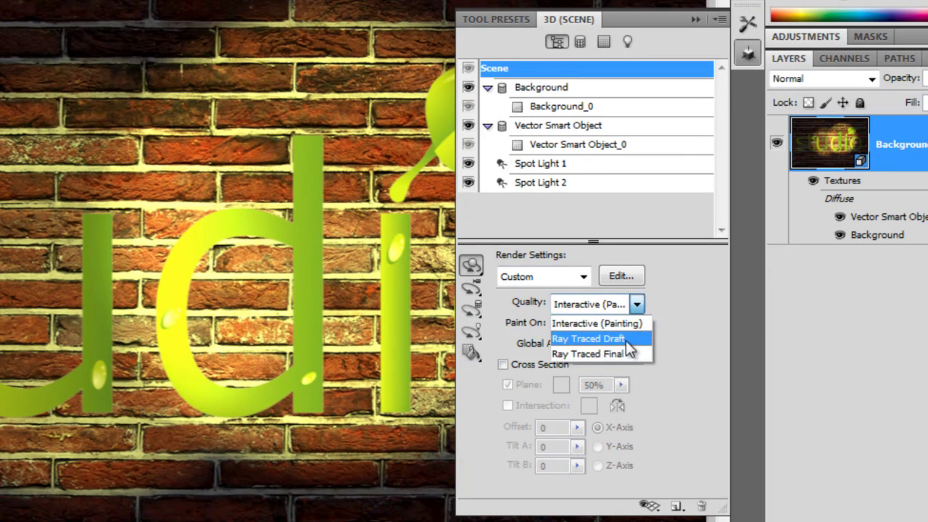
click(629, 339)
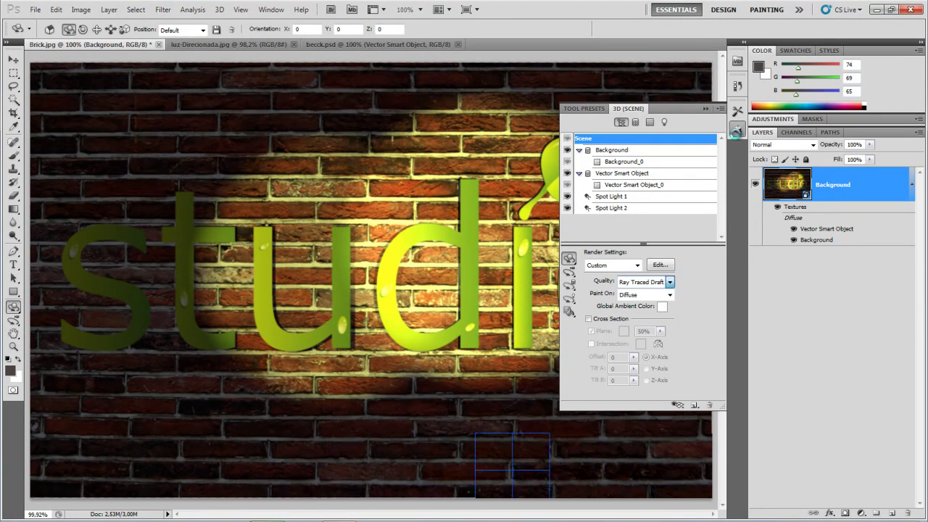
click(738, 133)
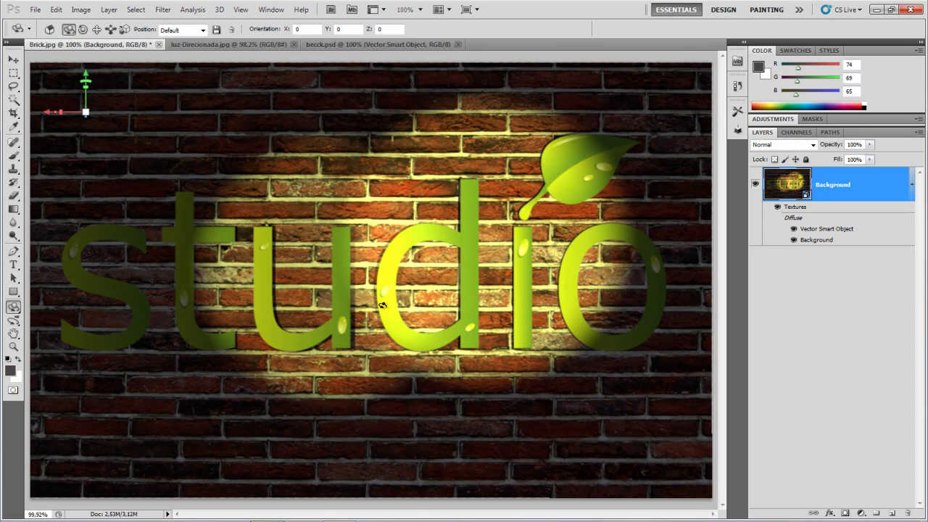
Slide the studio logo mesh forward, away from the brick wall, with the 3D Mesh Slide Tool.
click(738, 129)
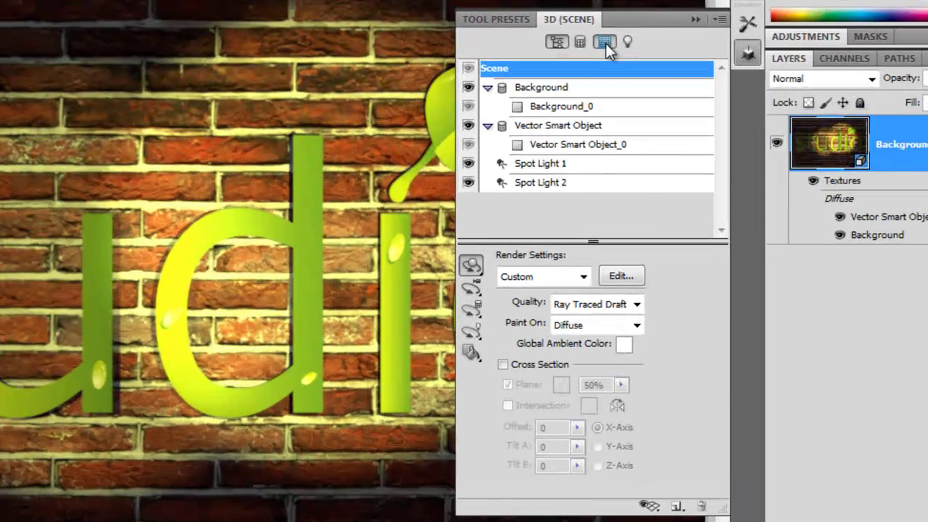
click(606, 43)
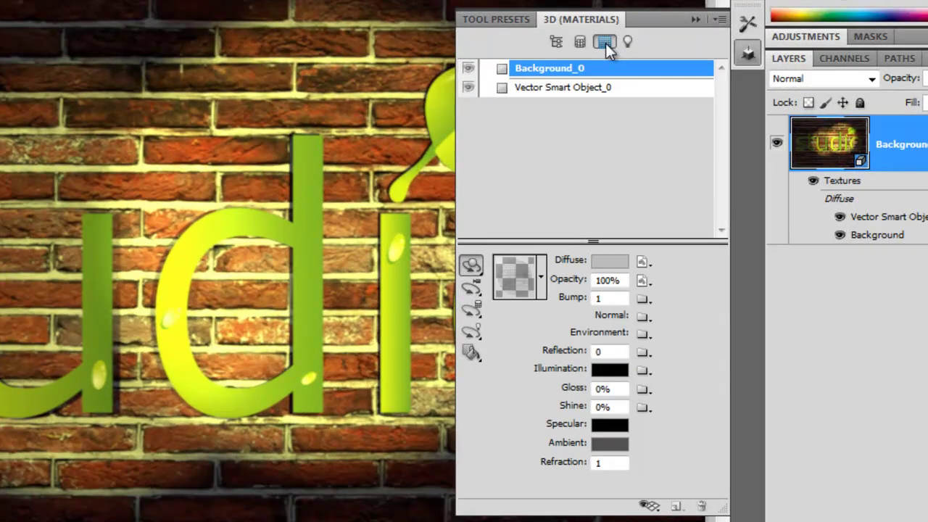
click(534, 90)
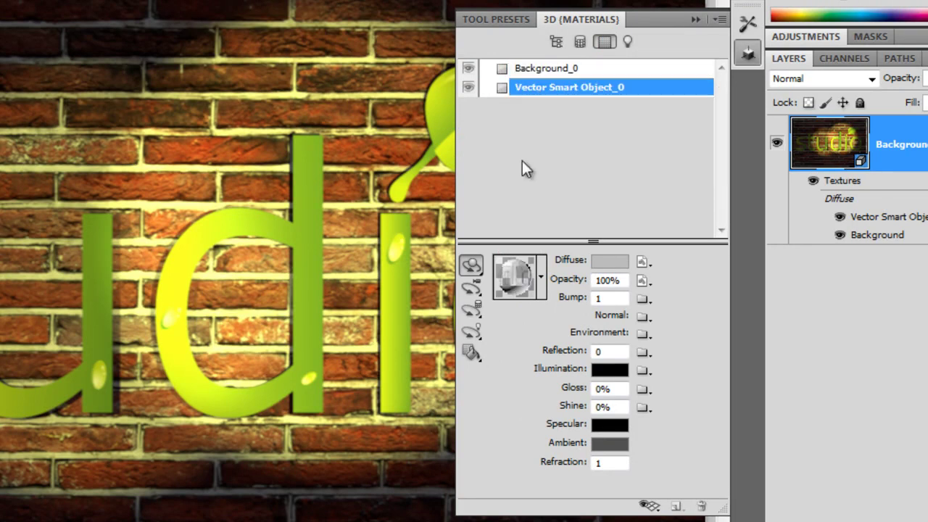
click(475, 313)
click(477, 316)
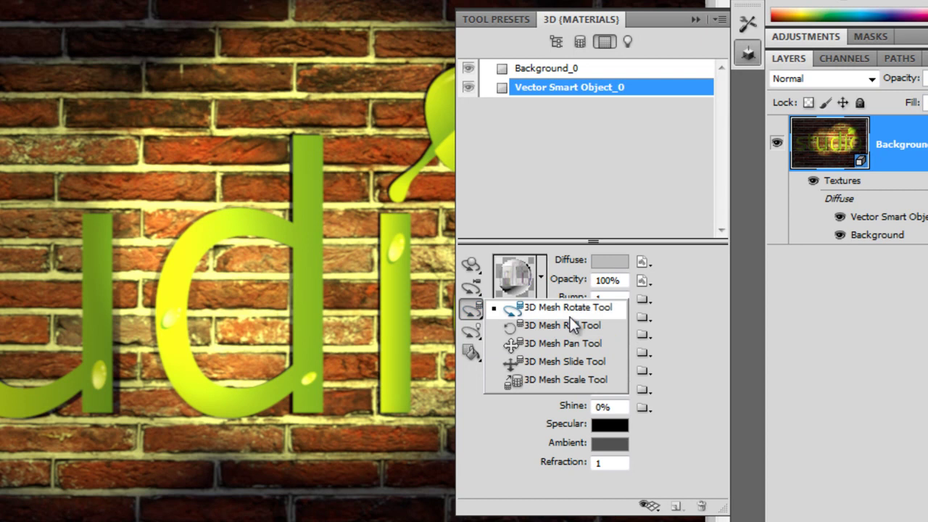
click(546, 363)
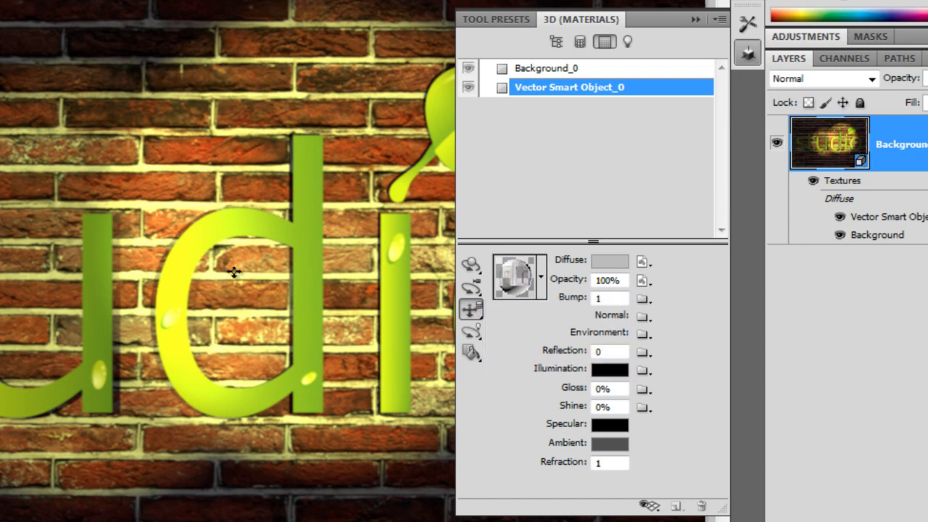
drag(193, 266, 194, 368)
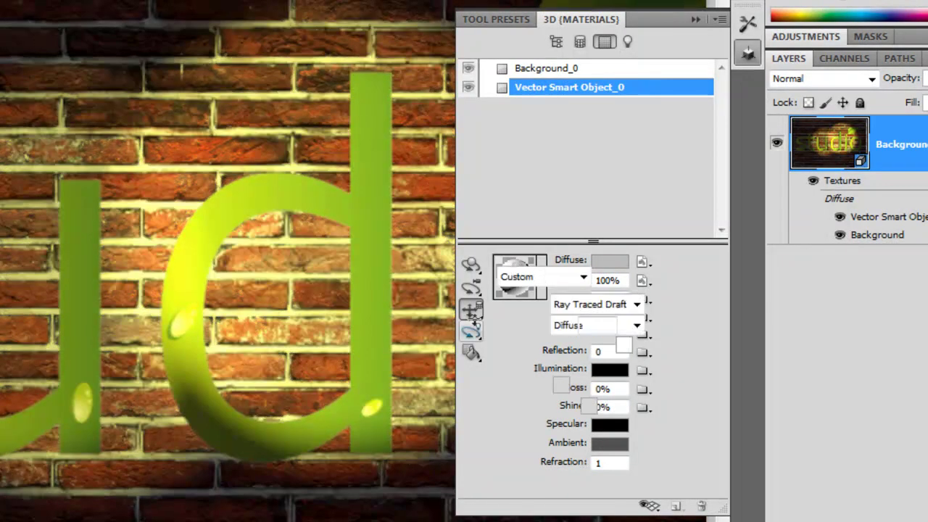
Scale the logo mesh down uniformly to about 0.73 with the 3D Mesh Scale Tool.
drag(472, 311, 522, 380)
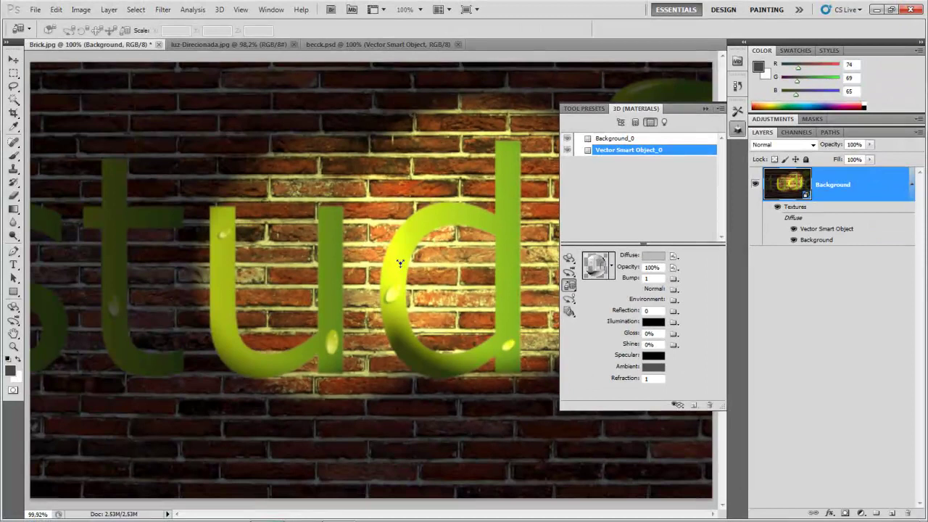
drag(230, 294, 230, 312)
drag(399, 288, 401, 317)
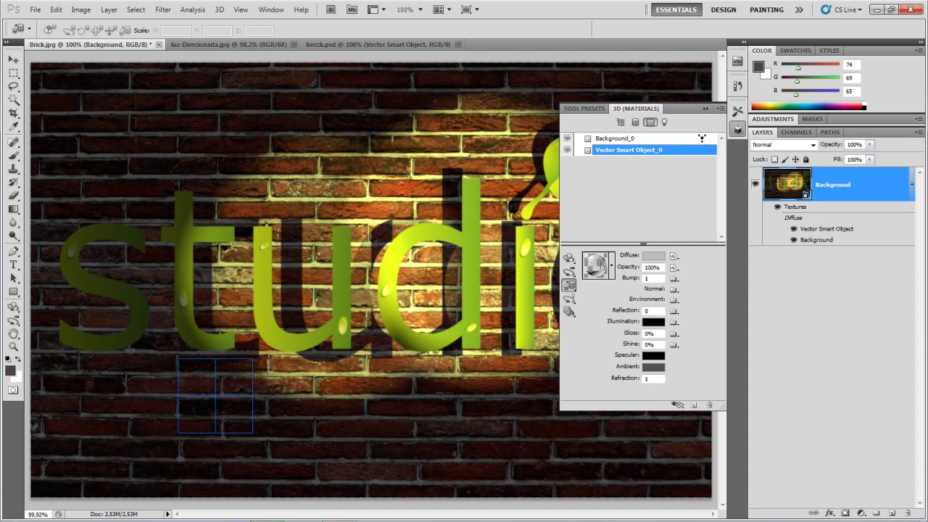
Bring up the settings of Spot Light 1 in the scene.
click(665, 122)
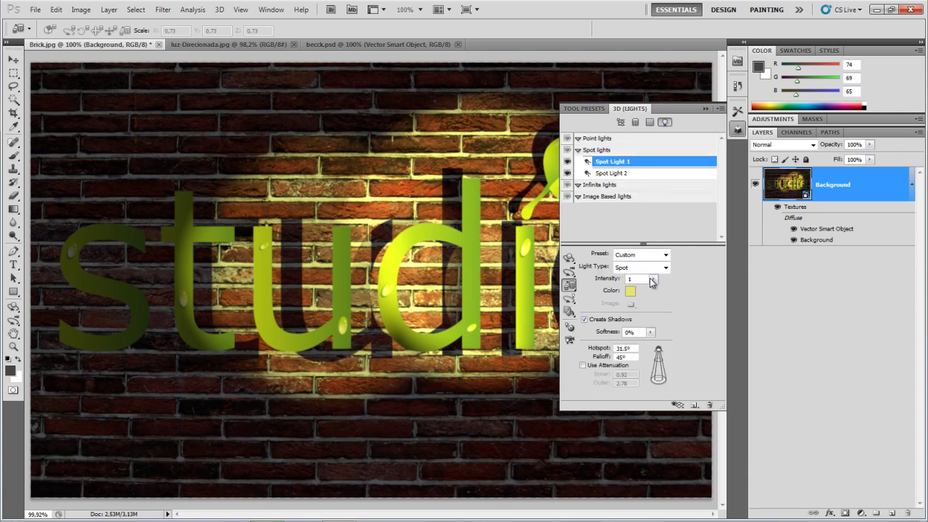